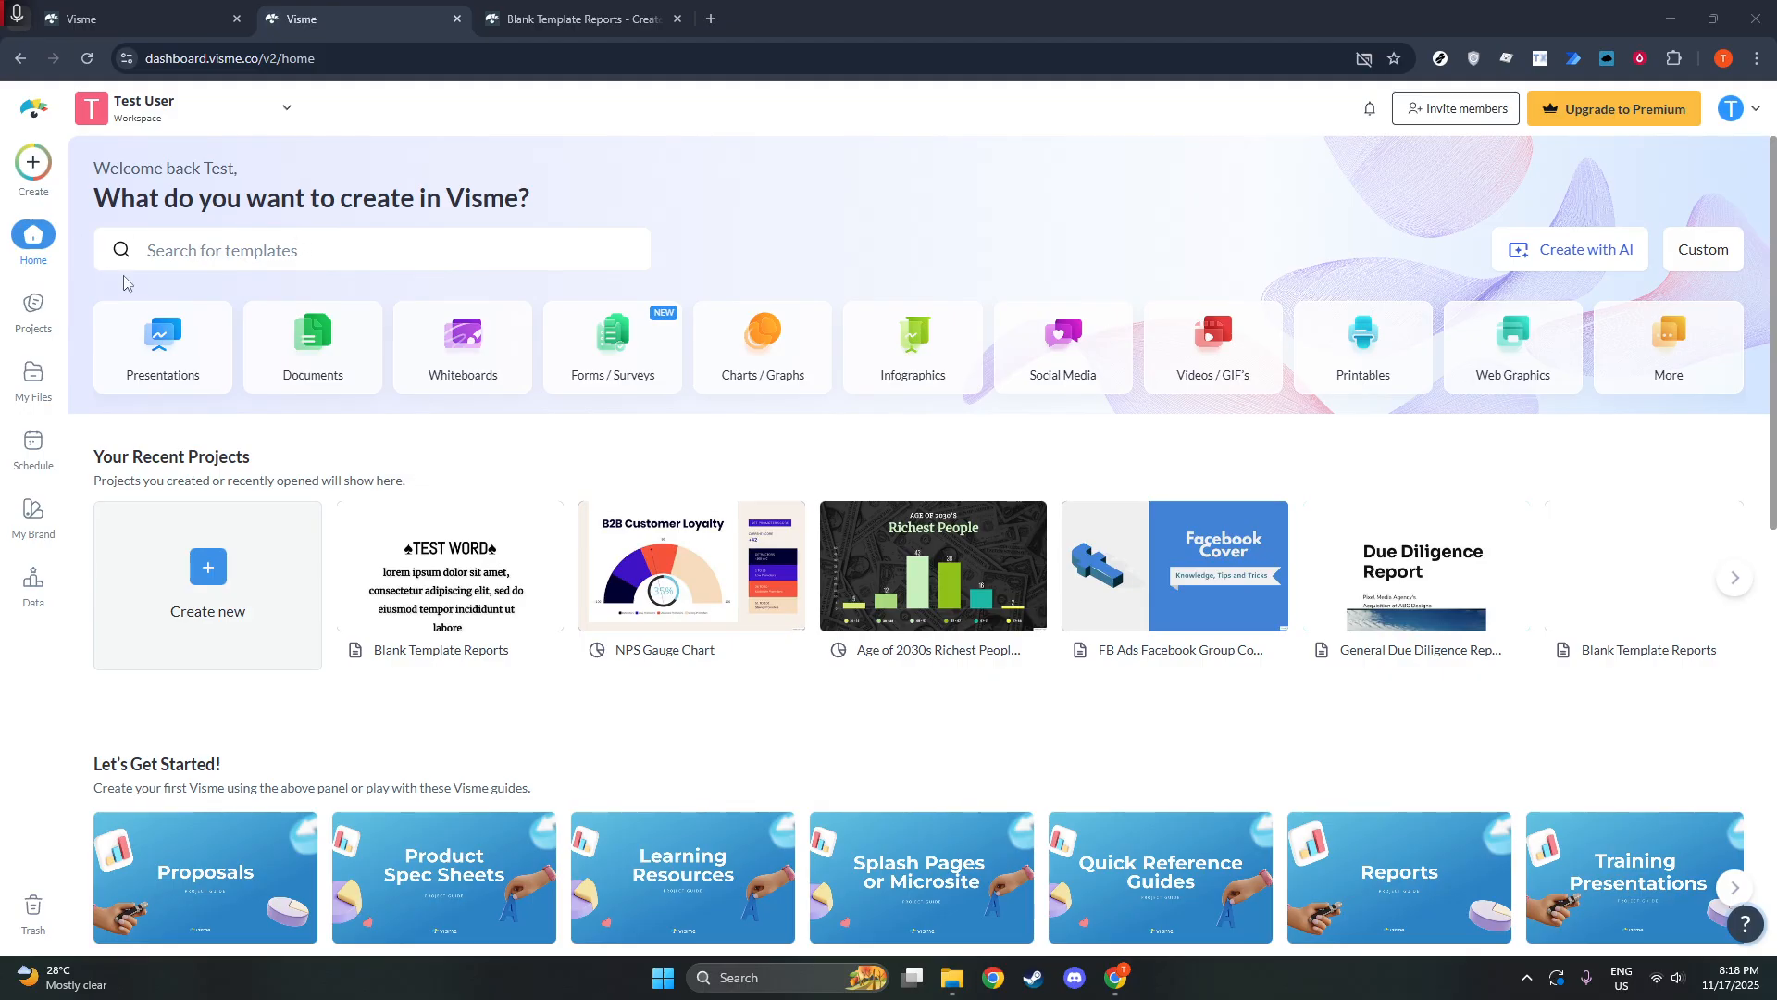
- Start a new Charts / Graphs project and show the Scatter Plots templates
click(33, 163)
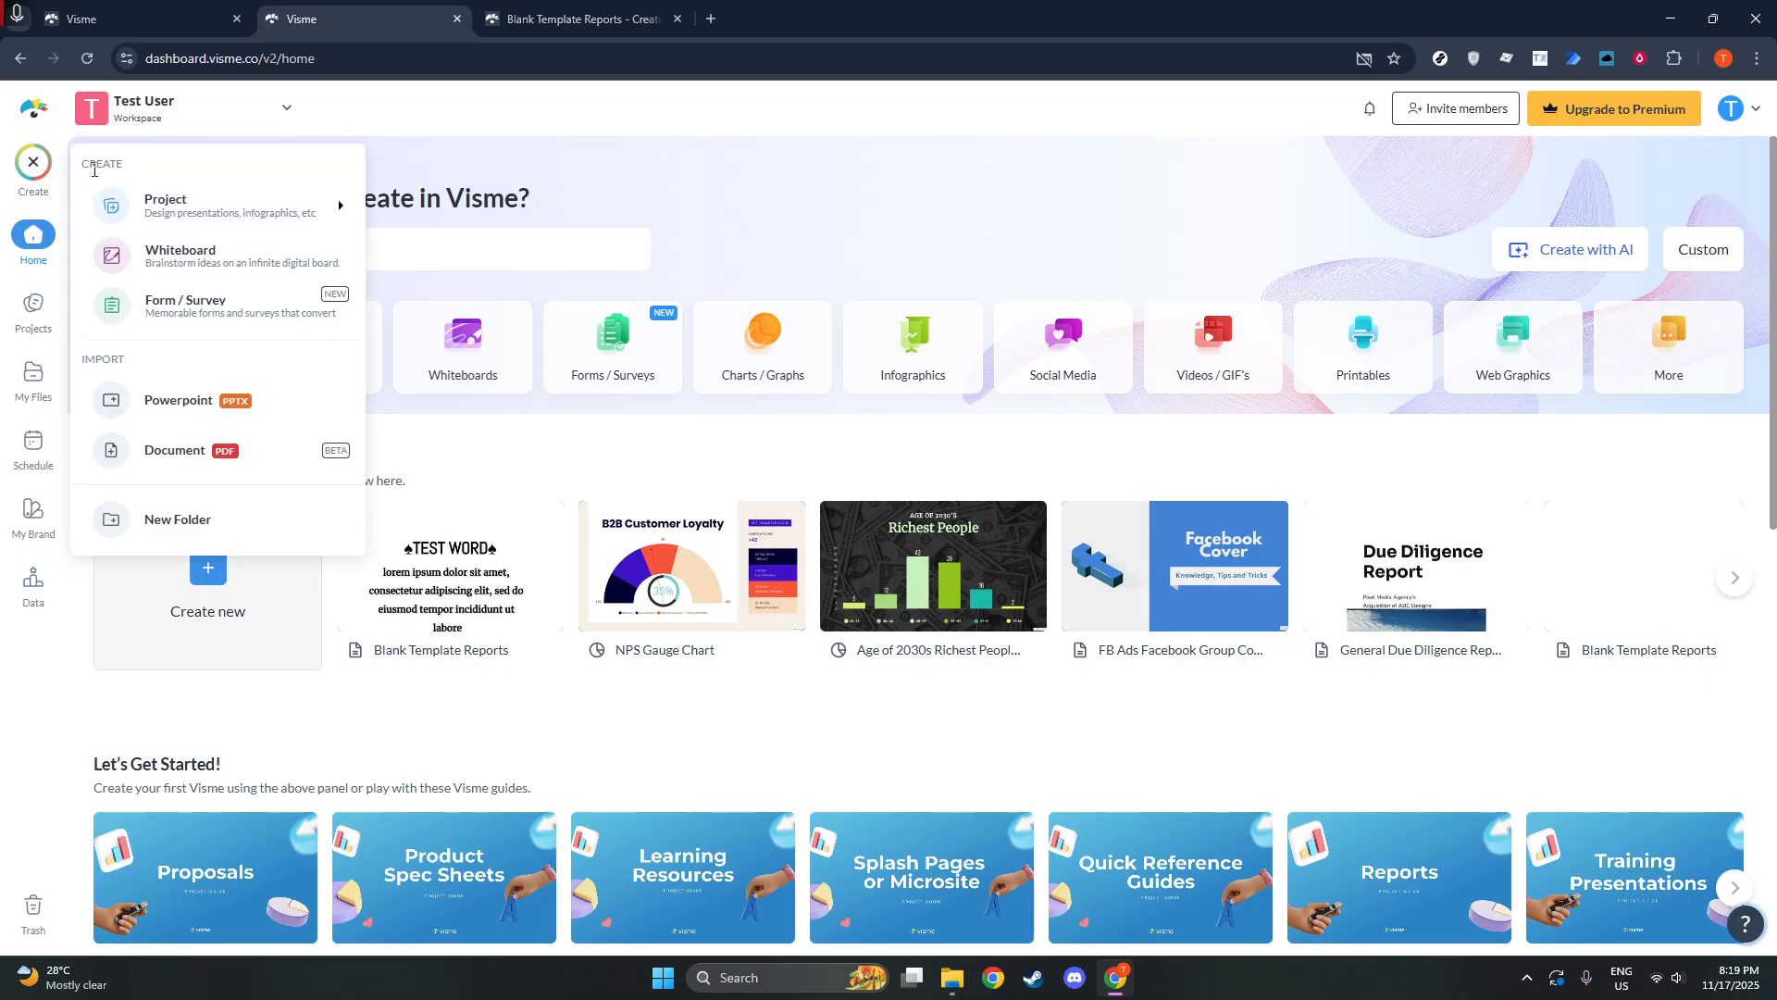
mouse_move(185, 212)
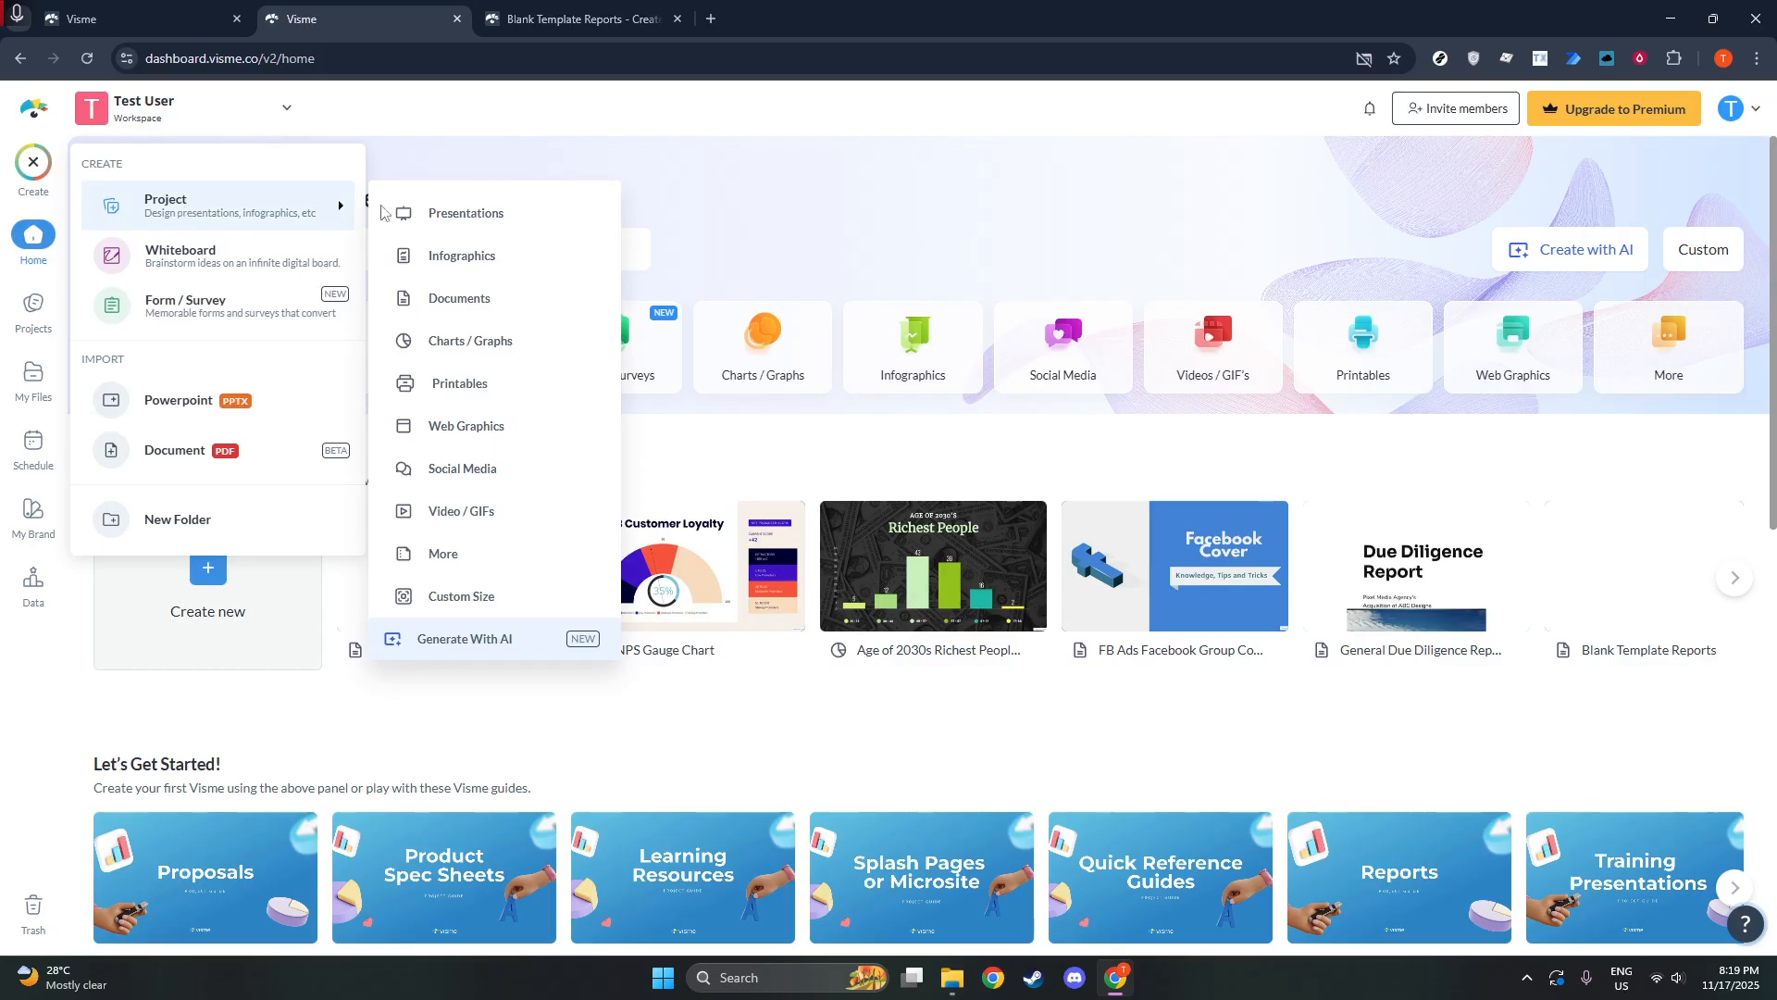
click(480, 343)
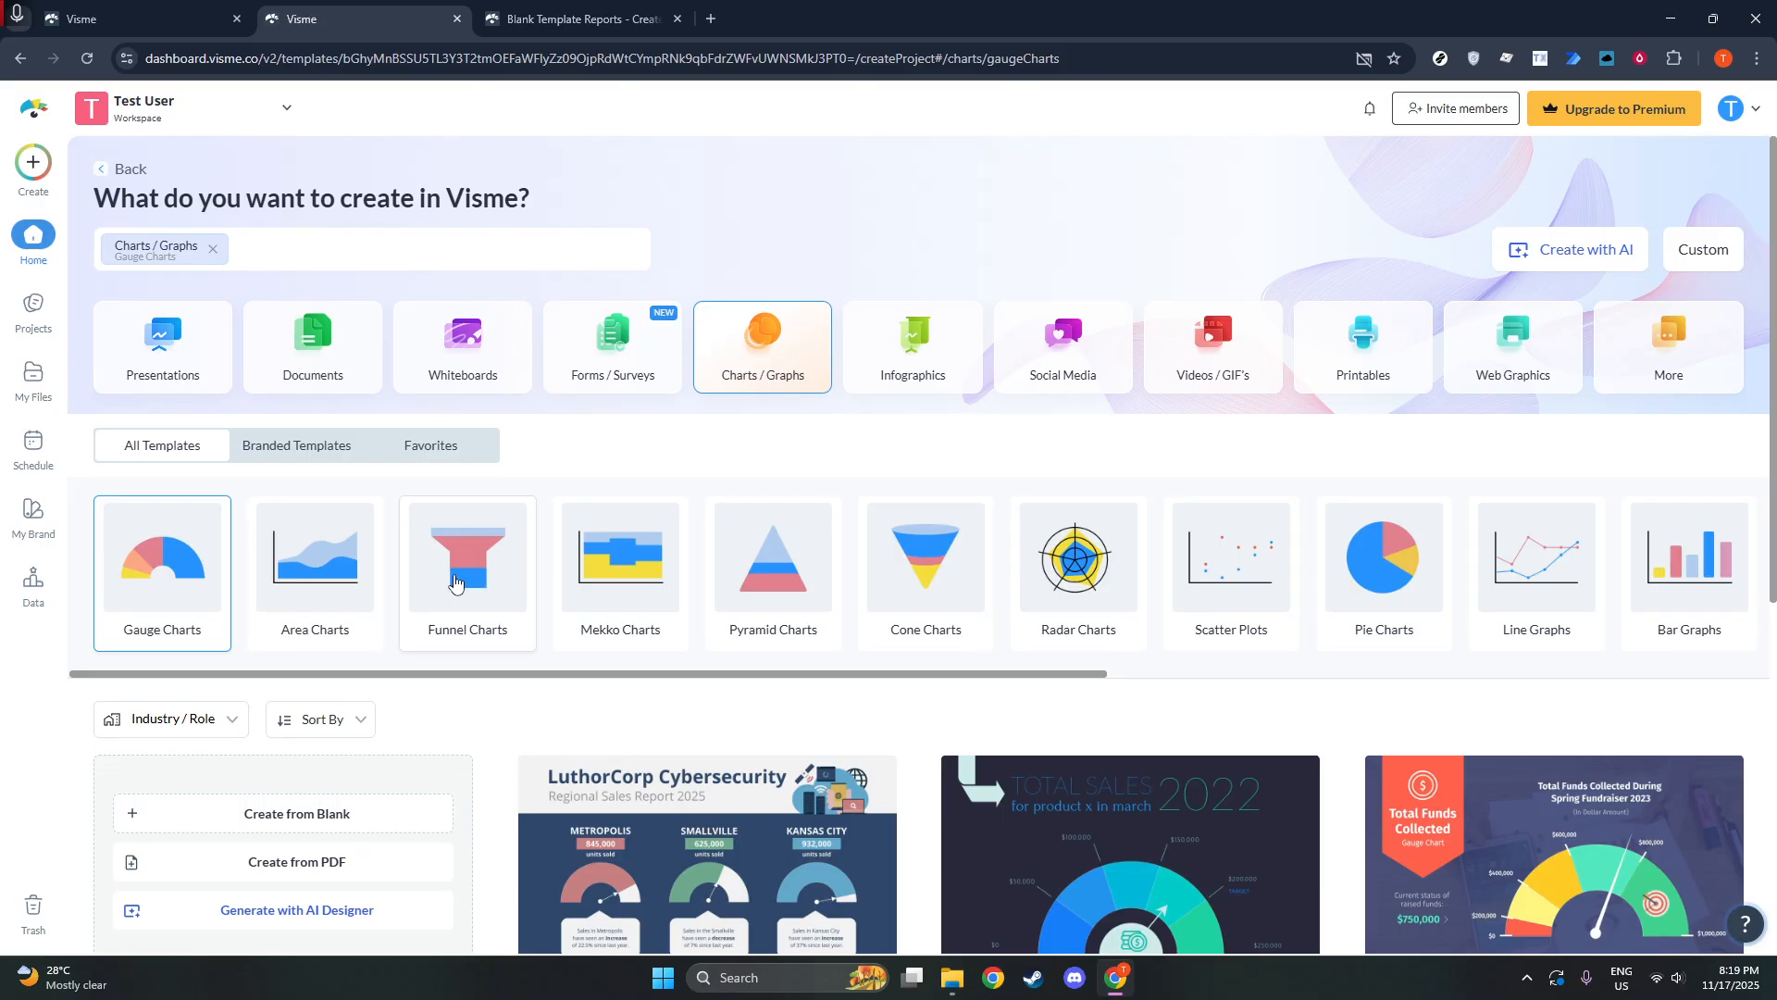
click(1183, 574)
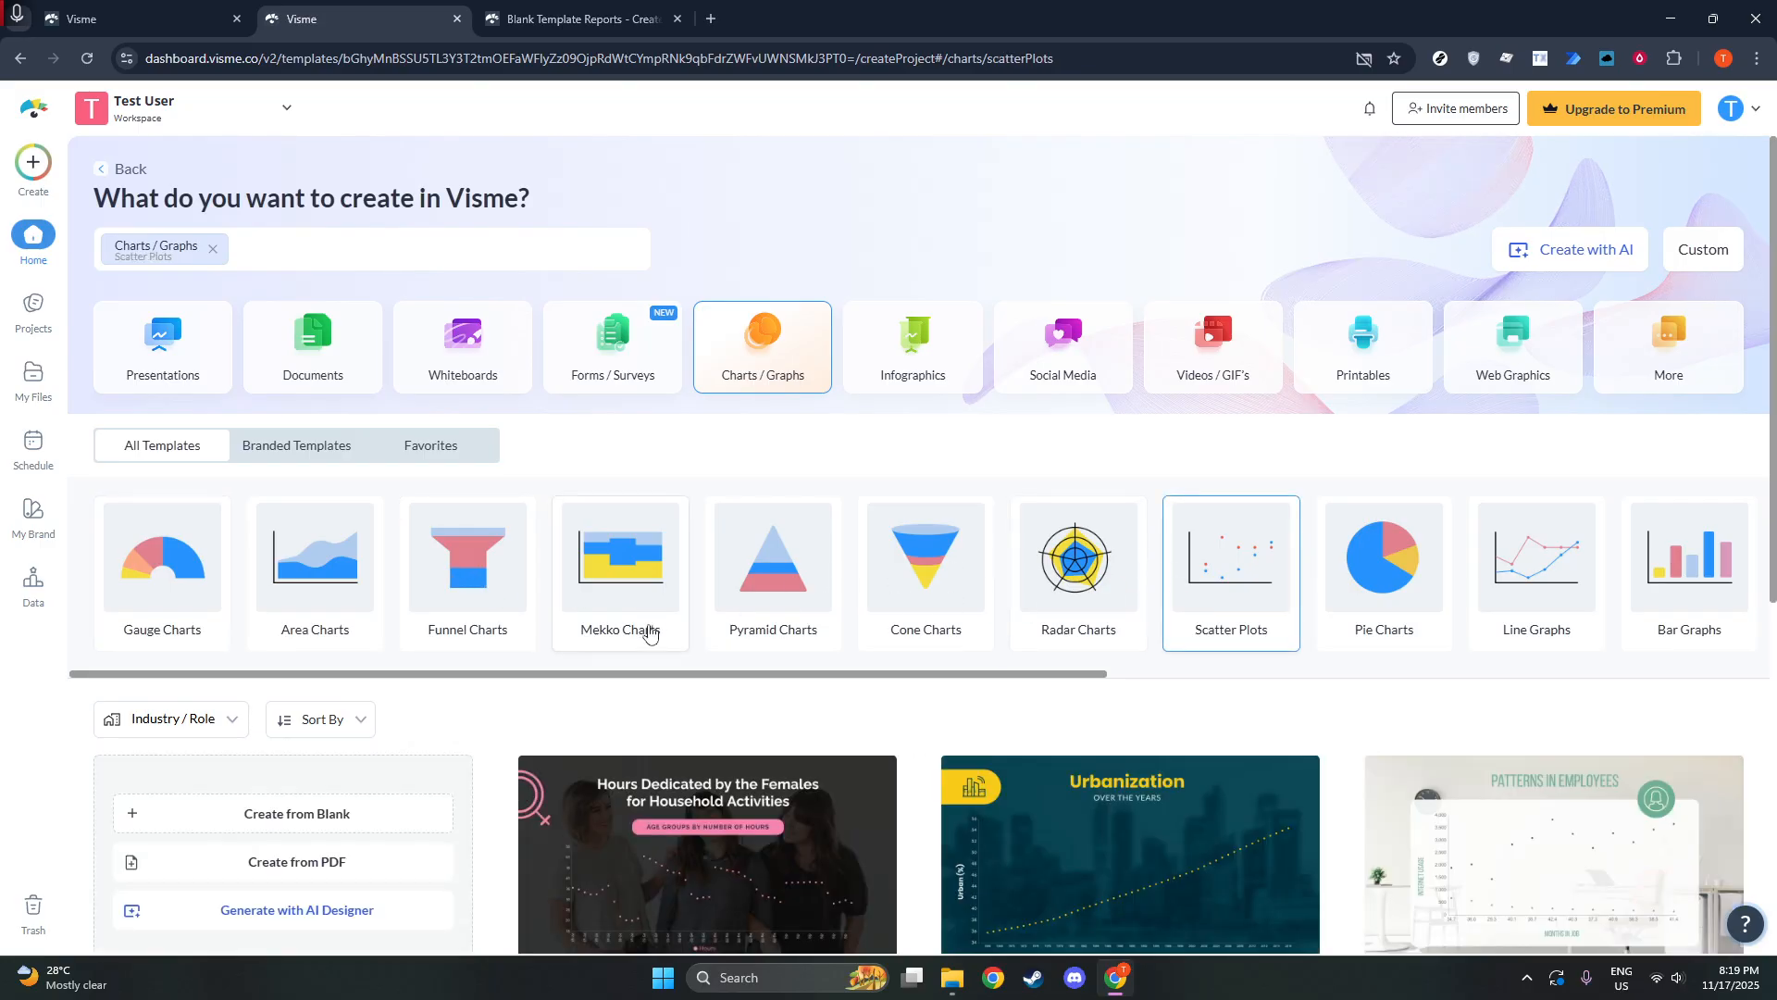
- Create the project from the Ice Cream Shop Sales Scatter Plot template in the Wide (16:9) format
scroll(641, 638, down, 2)
scroll(630, 604, down, 3)
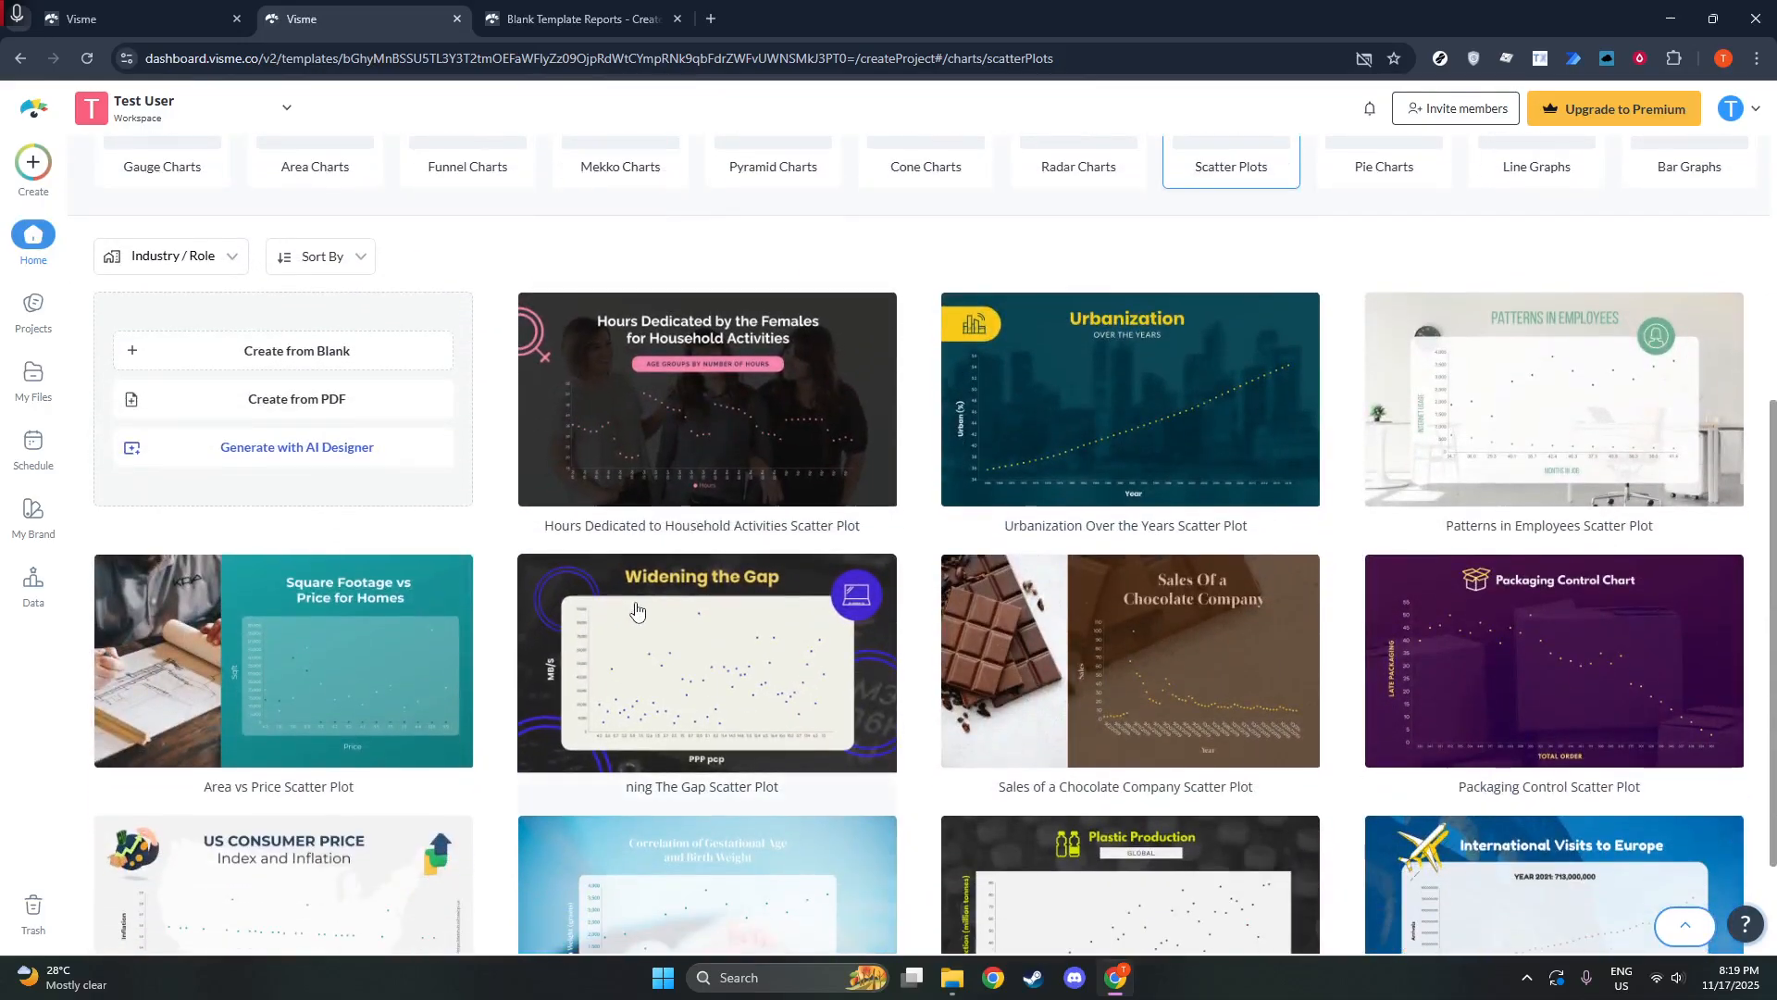
scroll(630, 616, down, 1)
scroll(616, 627, down, 1)
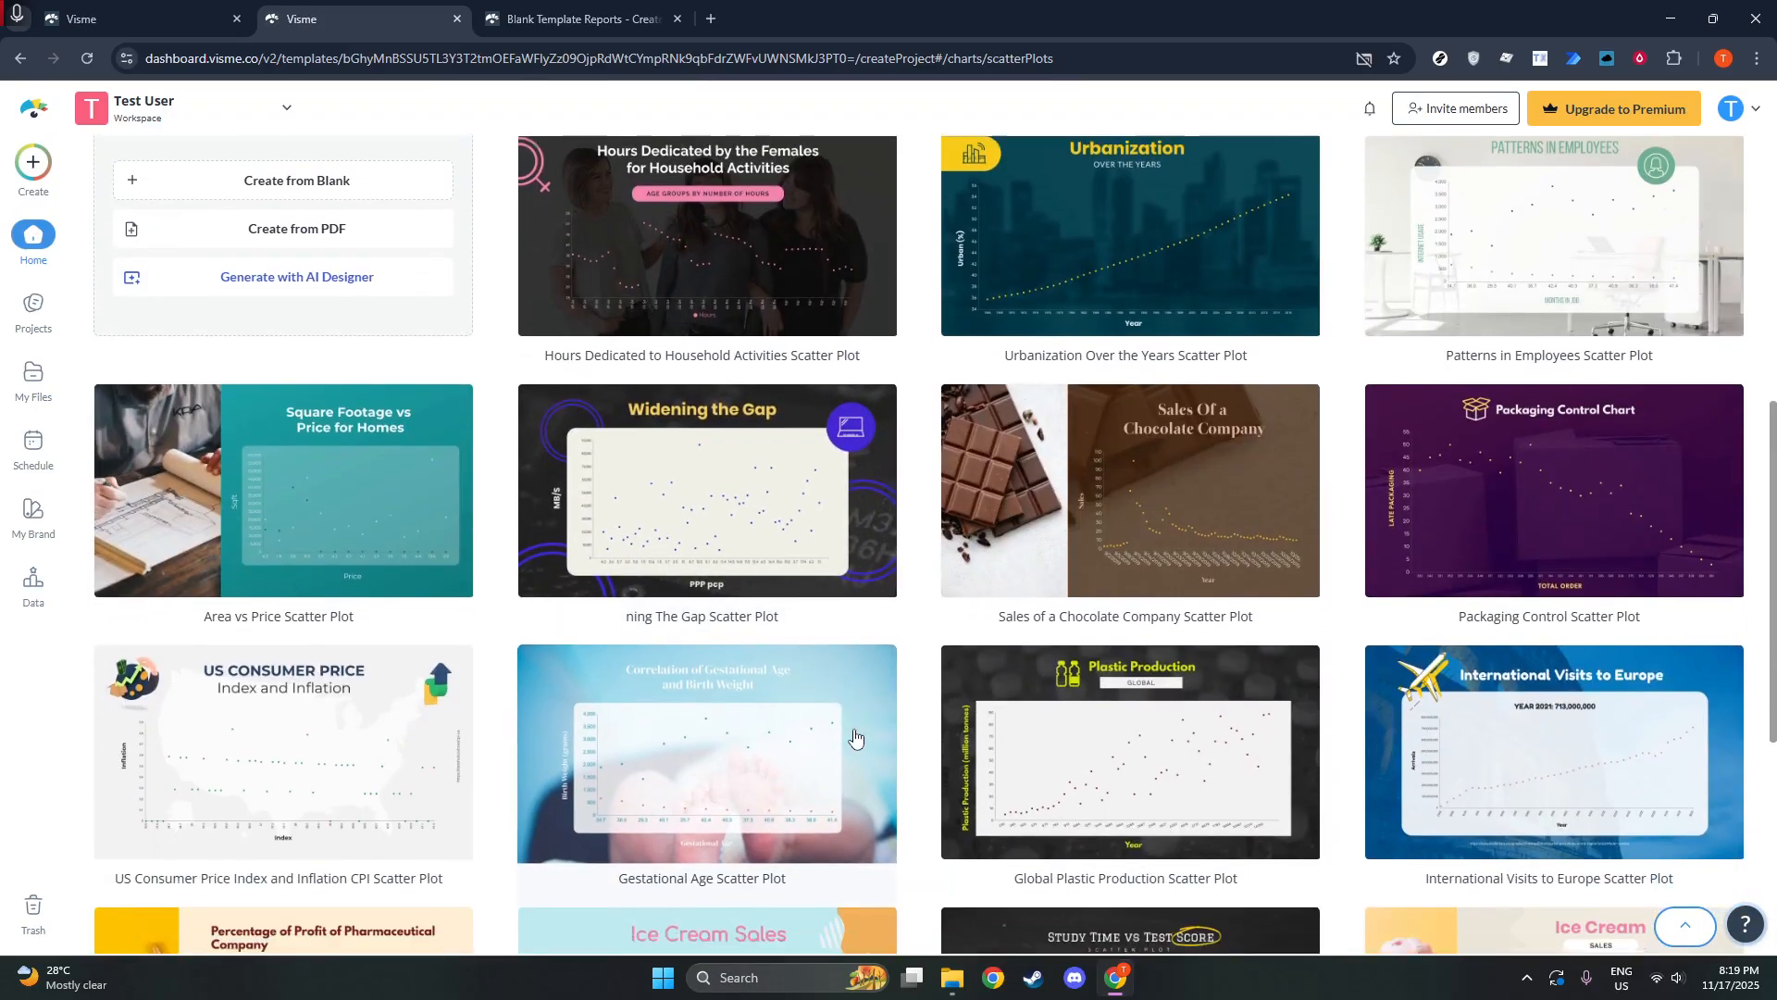
scroll(849, 727, down, 4)
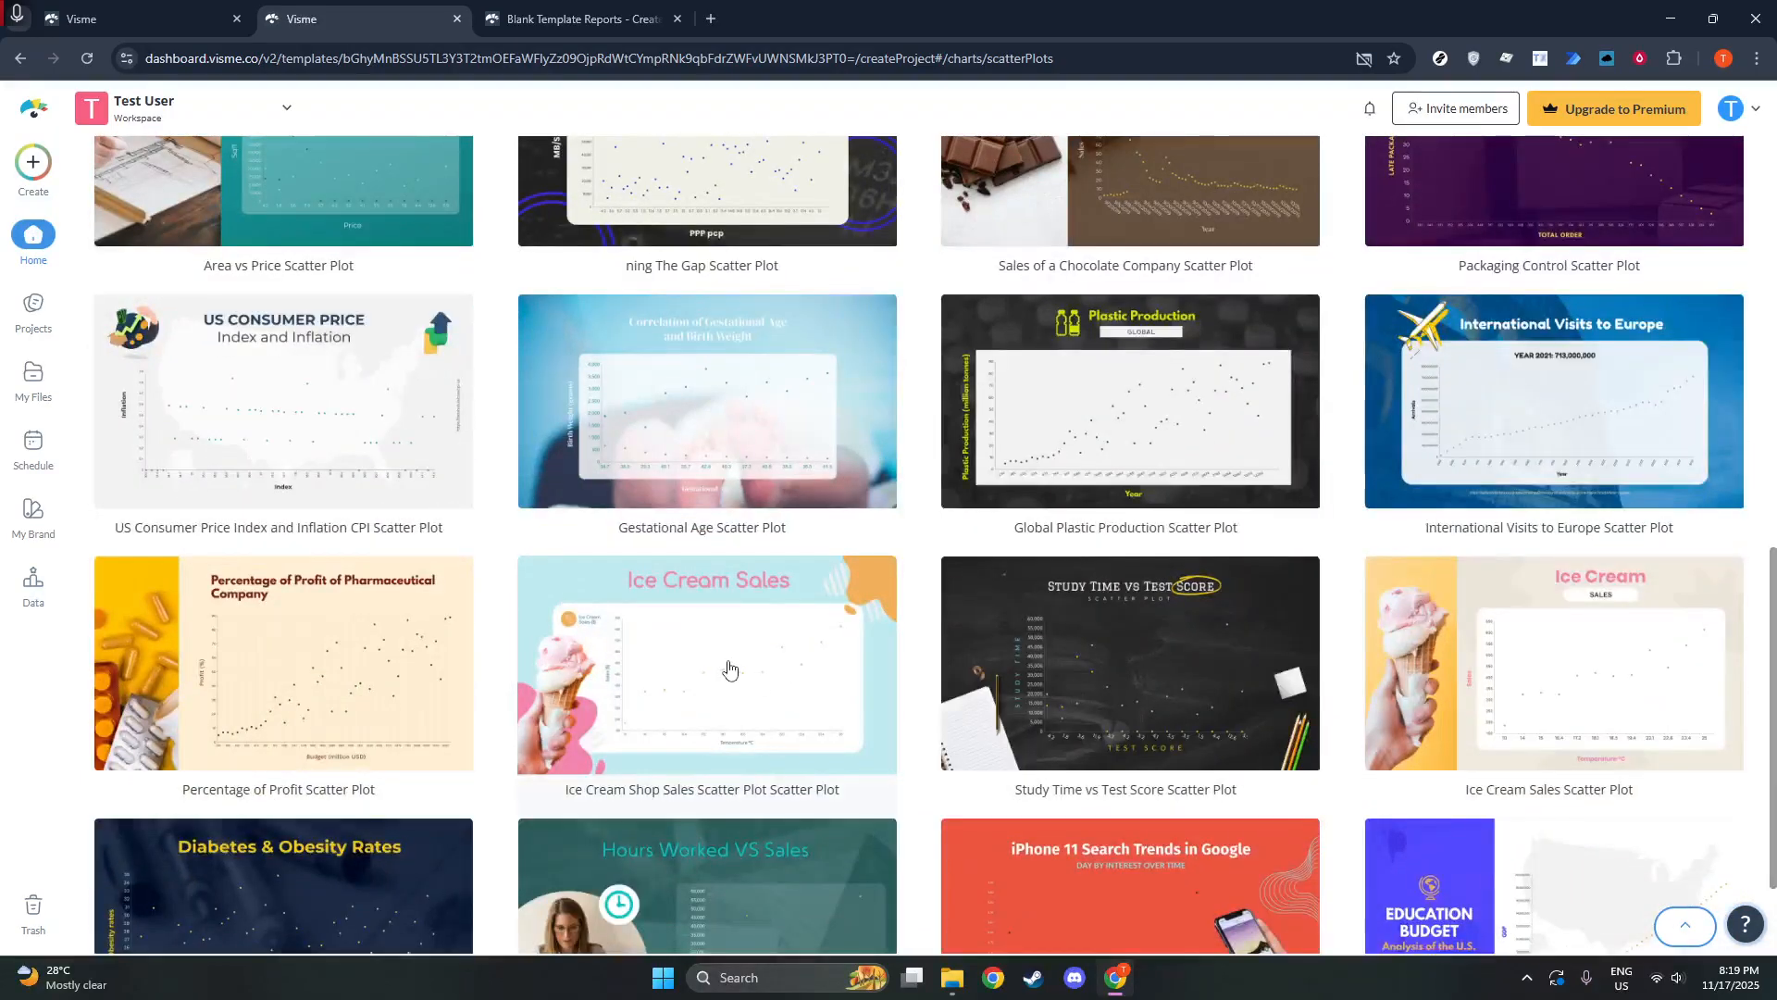
scroll(703, 680, down, 1)
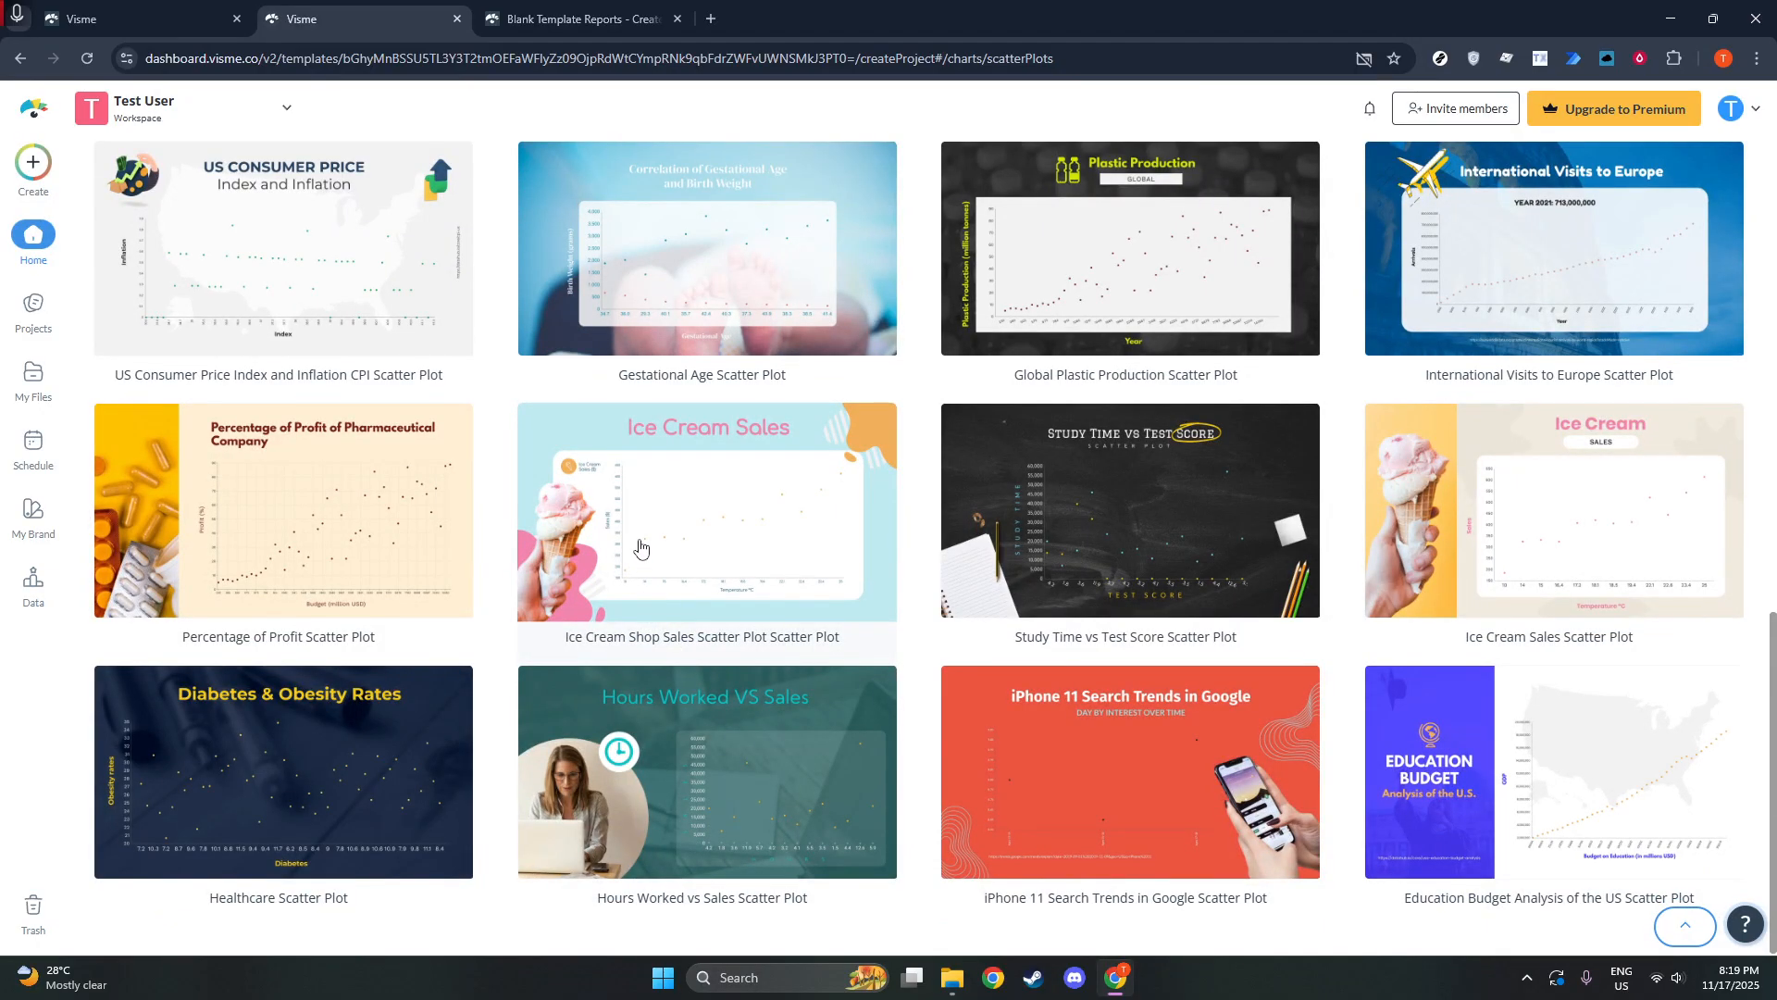
click(640, 549)
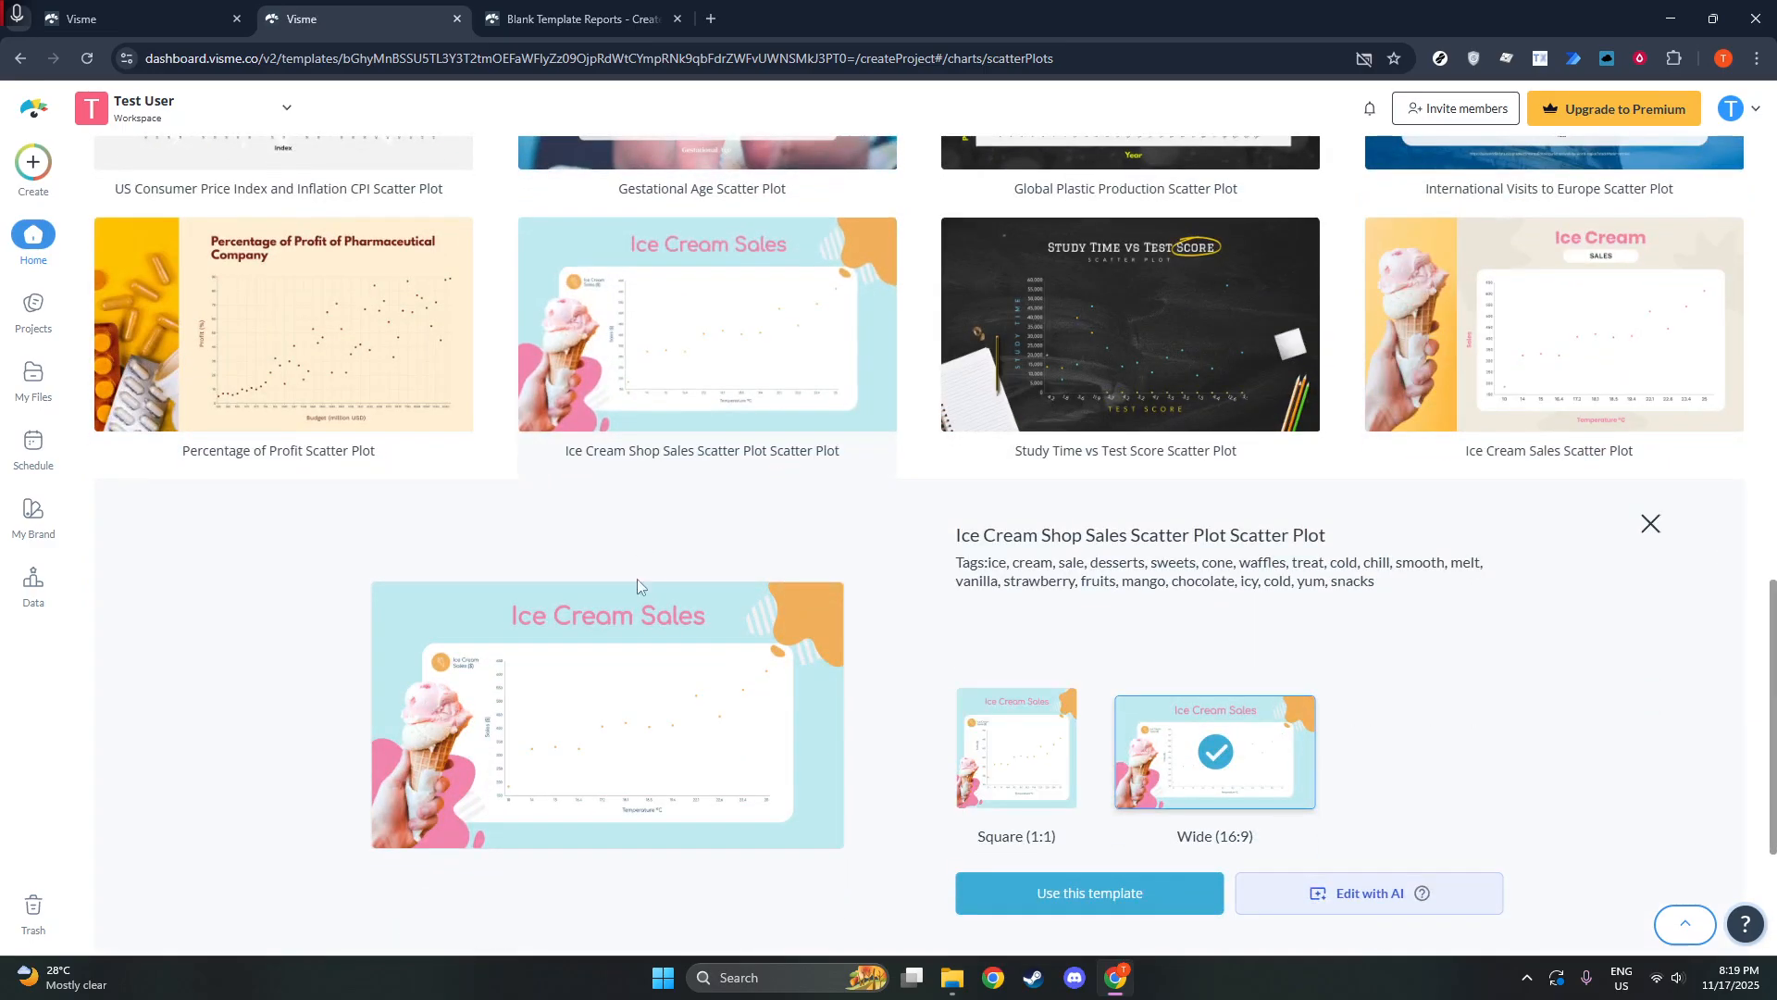
click(990, 902)
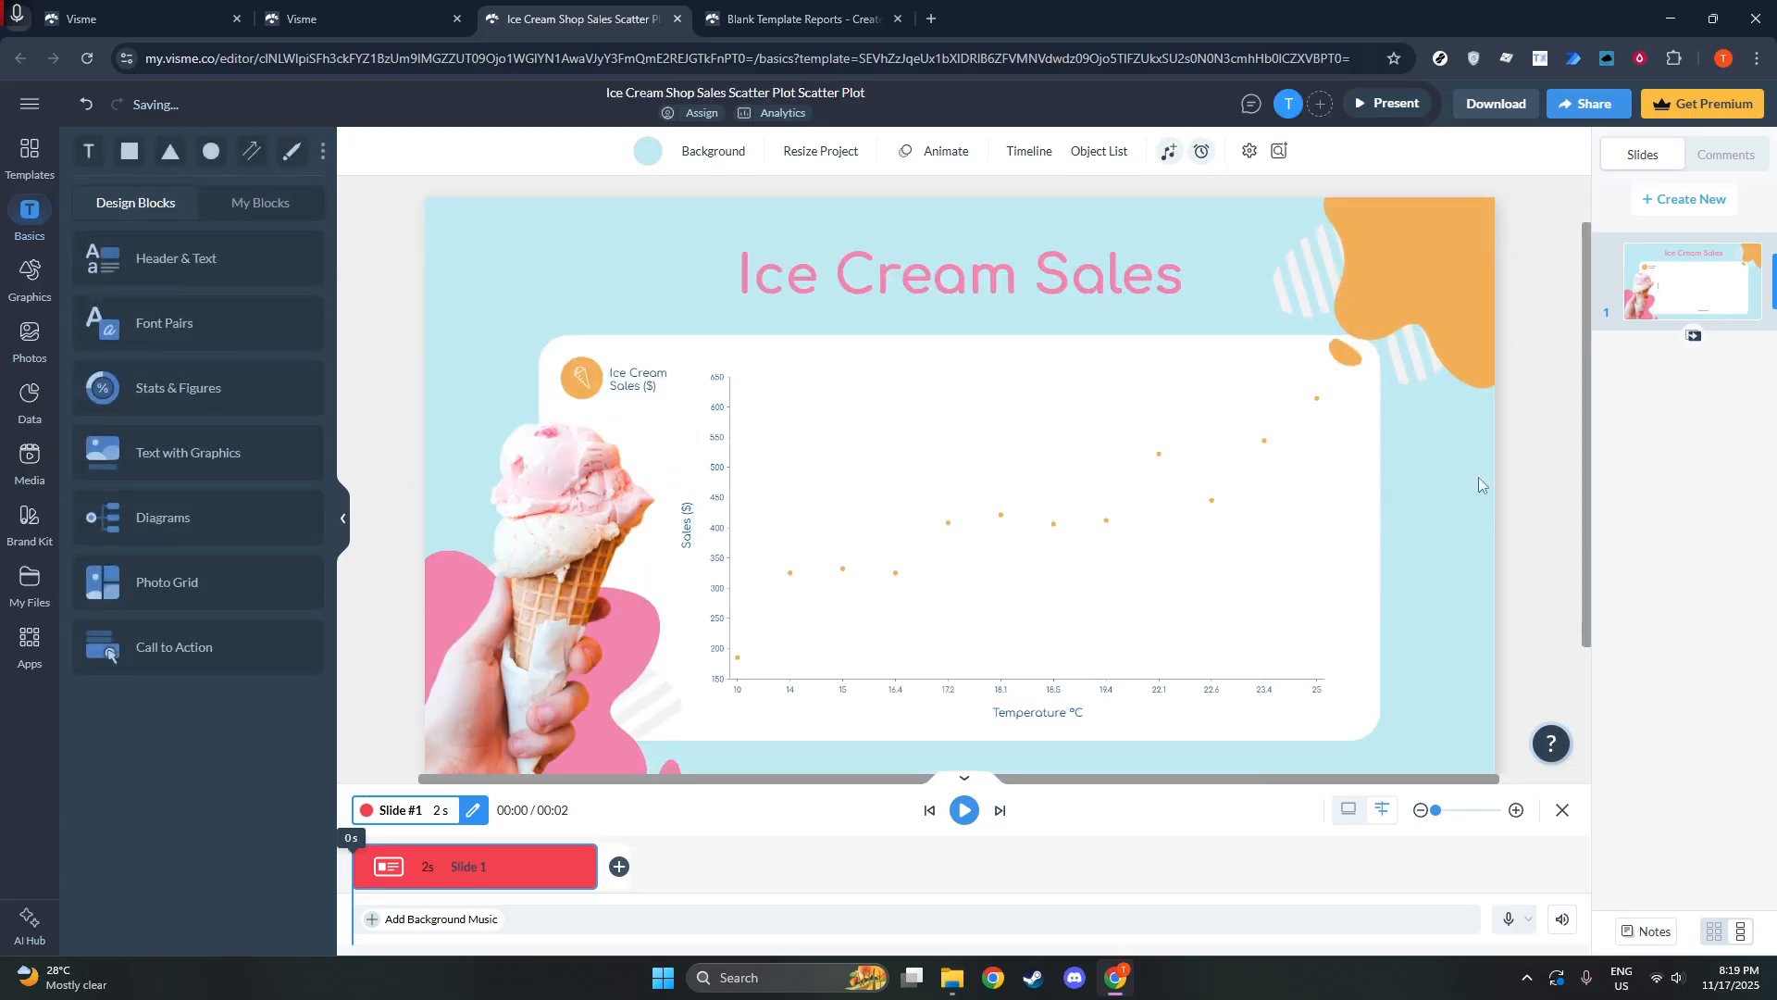
- Open the scatter plot's data table and set the ice cream sales value under temperature 10 to $200
scroll(1528, 504, down, 1)
double_click(1046, 475)
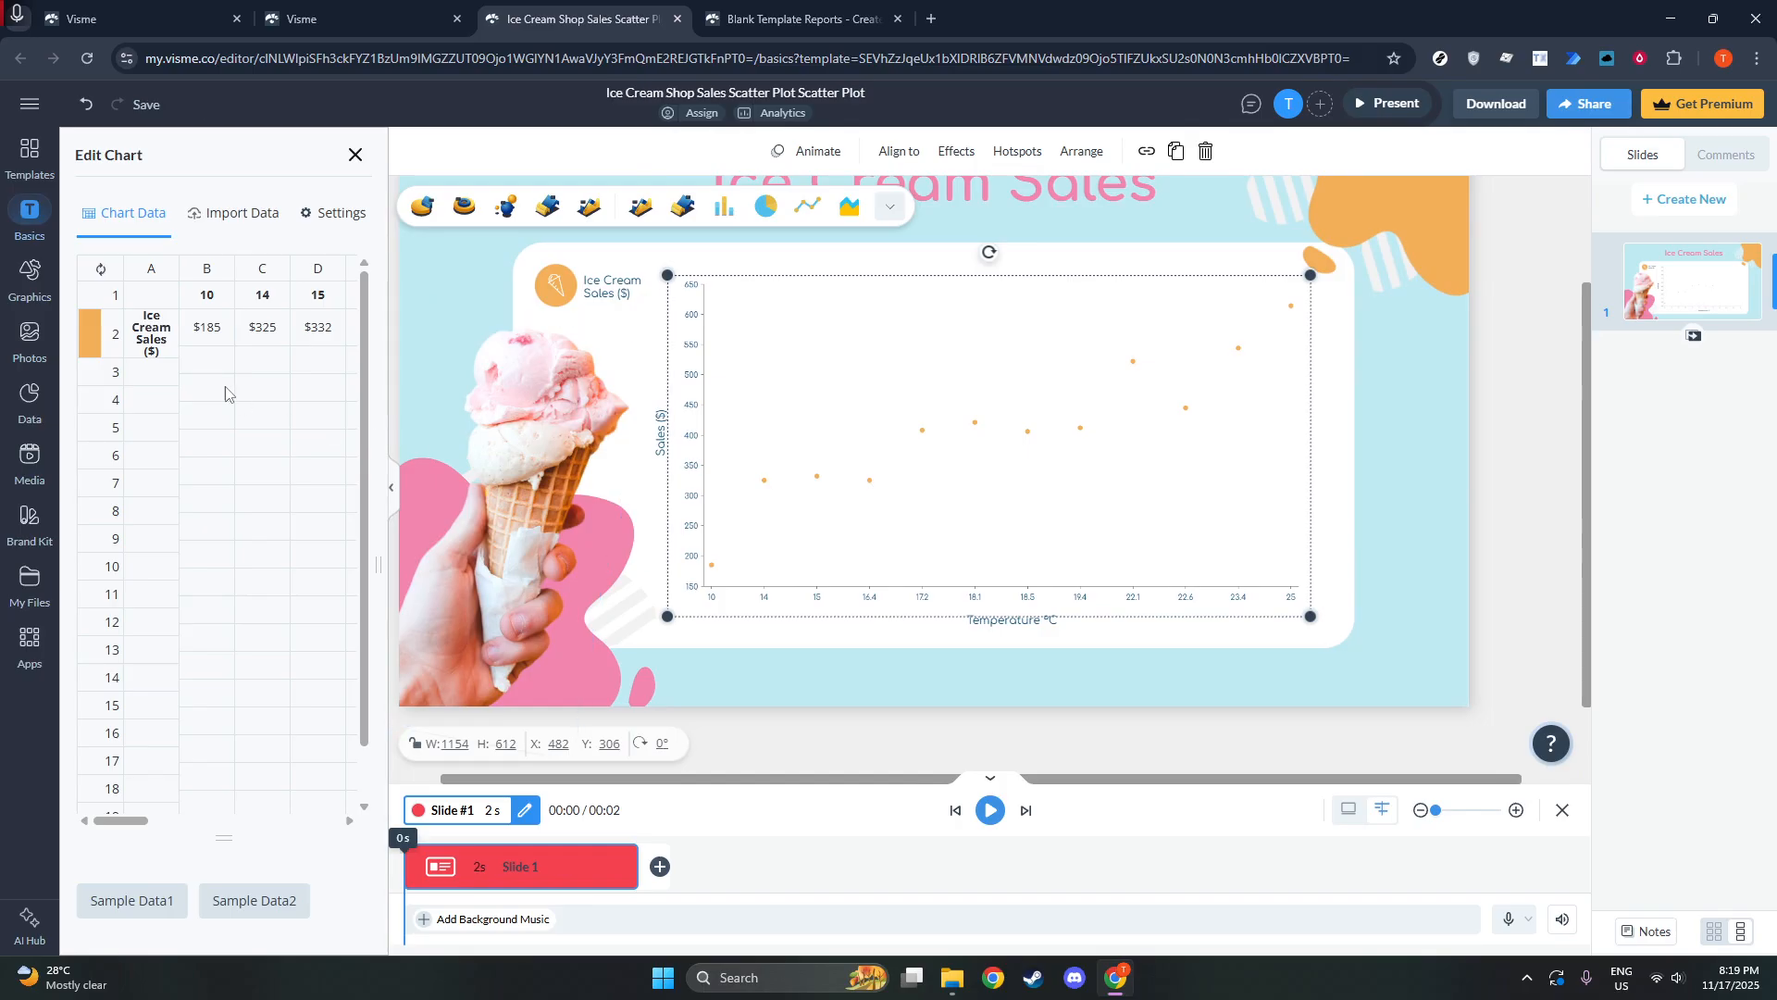
click(205, 335)
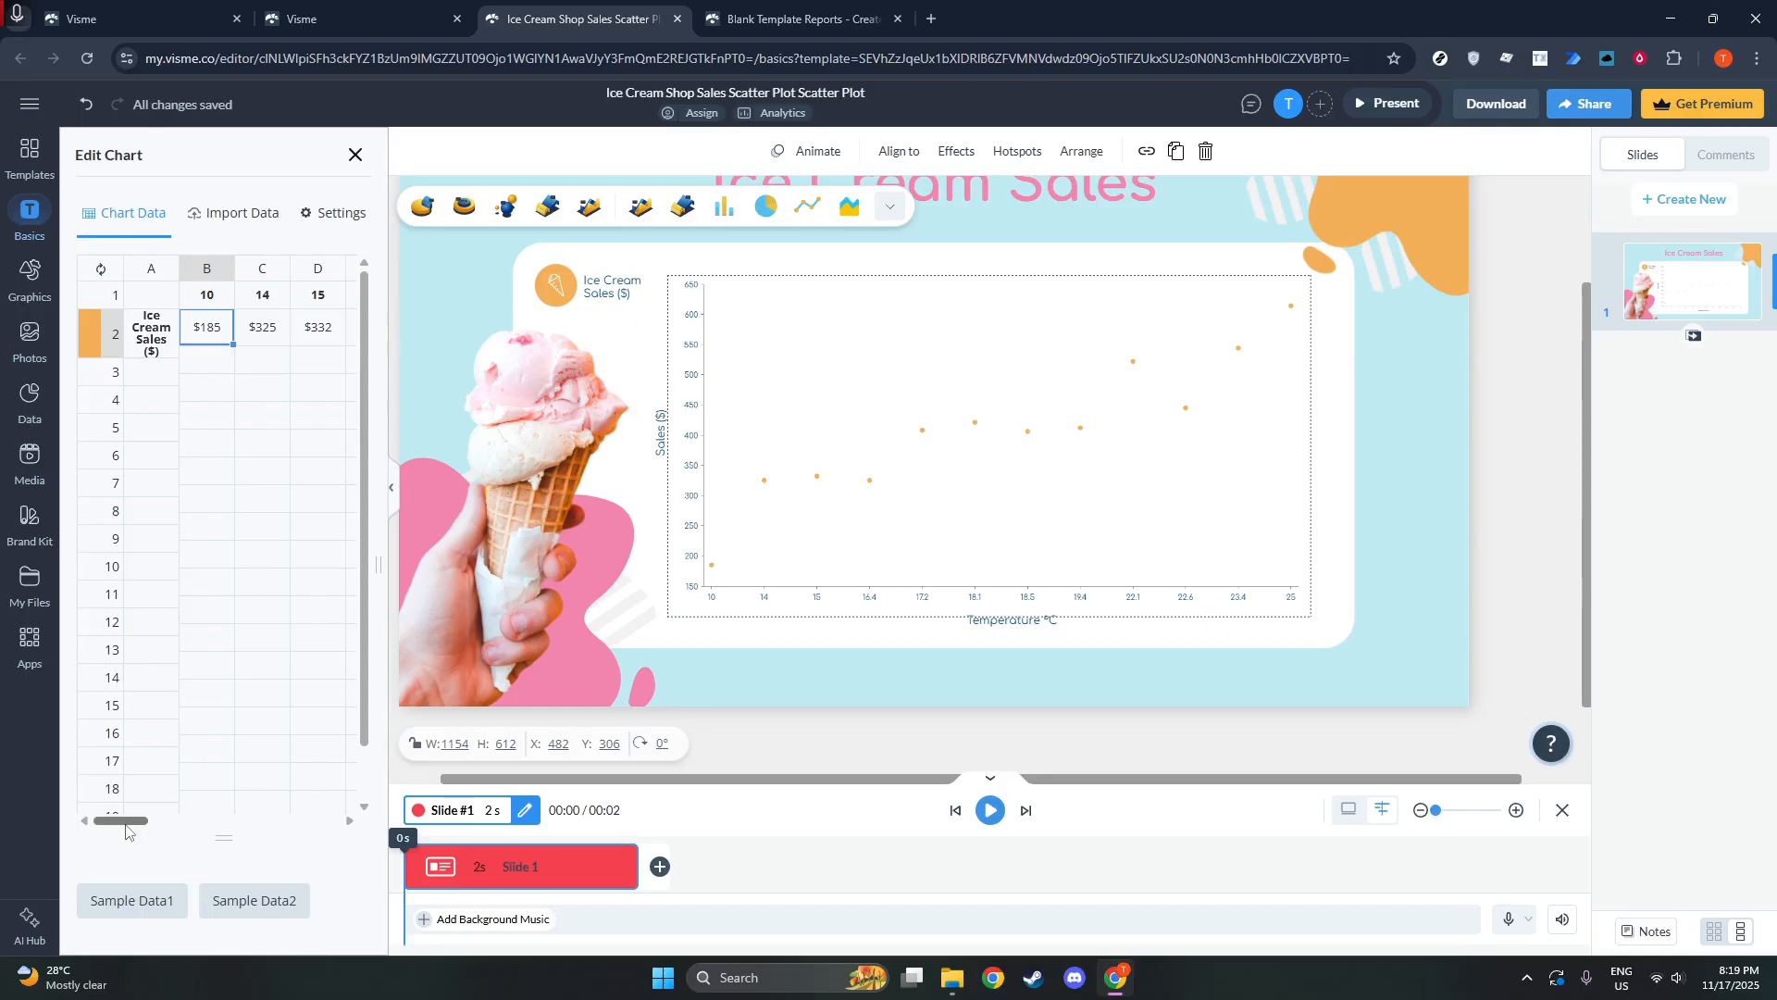
drag(126, 830, 146, 831)
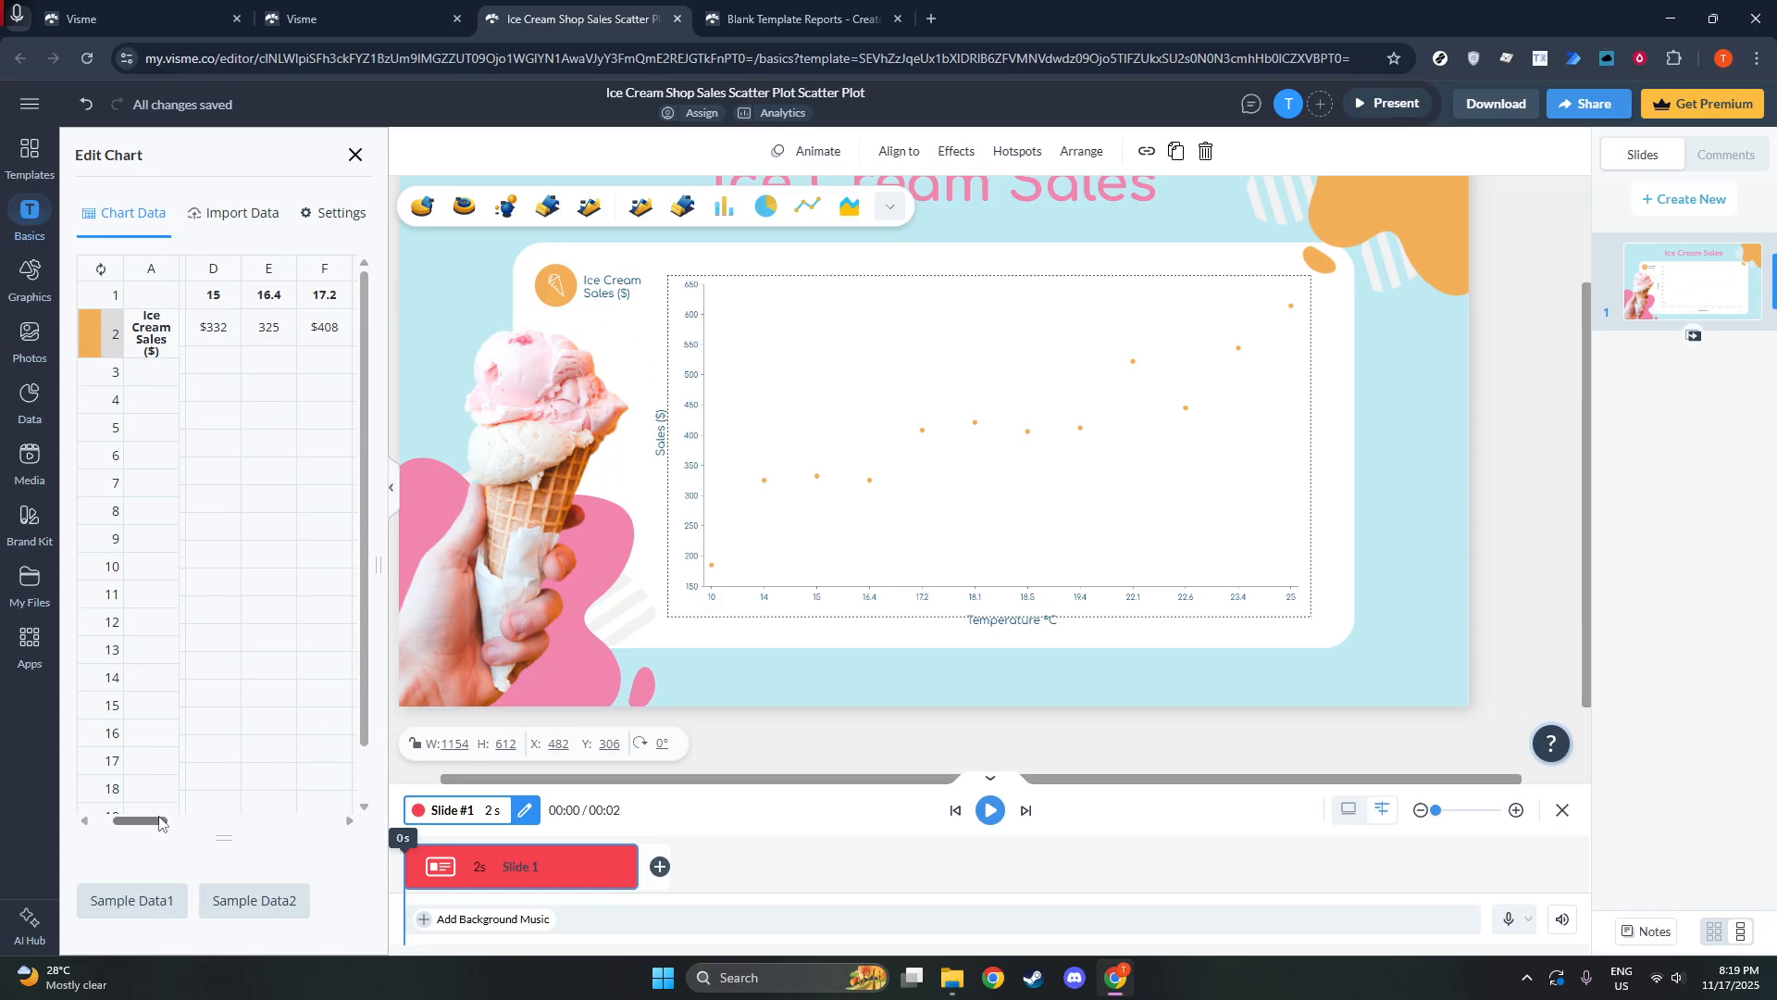
drag(159, 823, 139, 823)
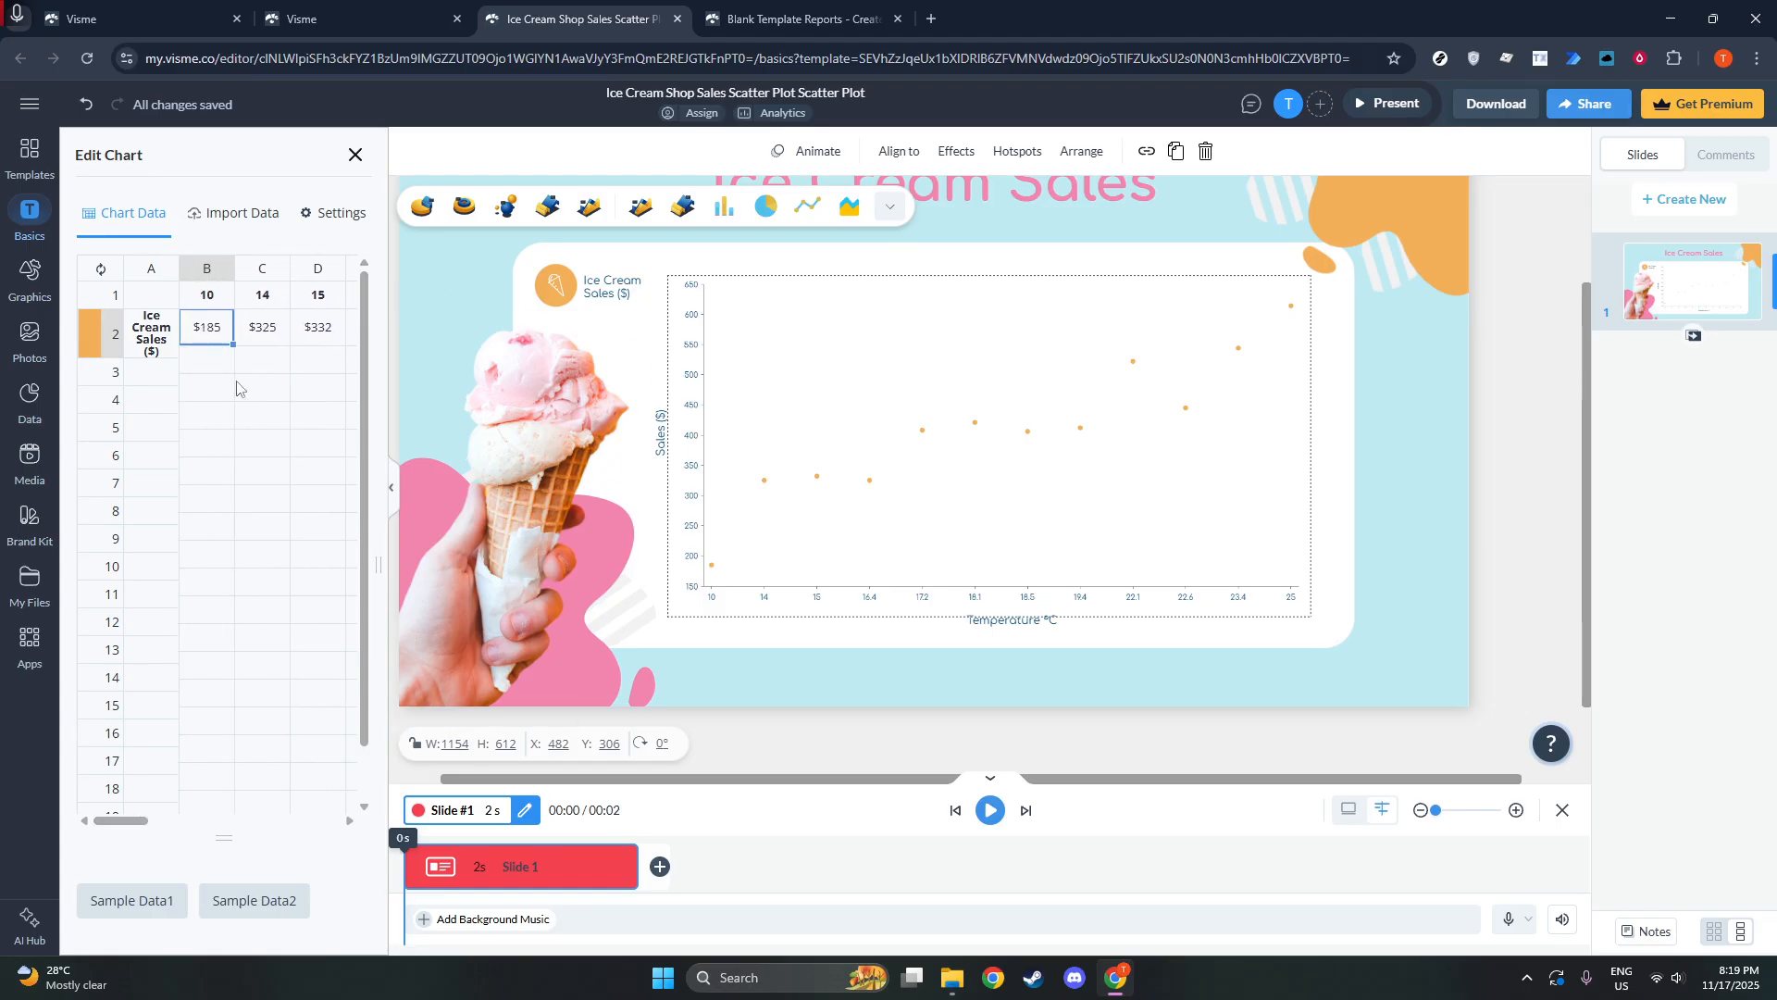
double_click(212, 335)
text(7)
text(00)
key(Return)
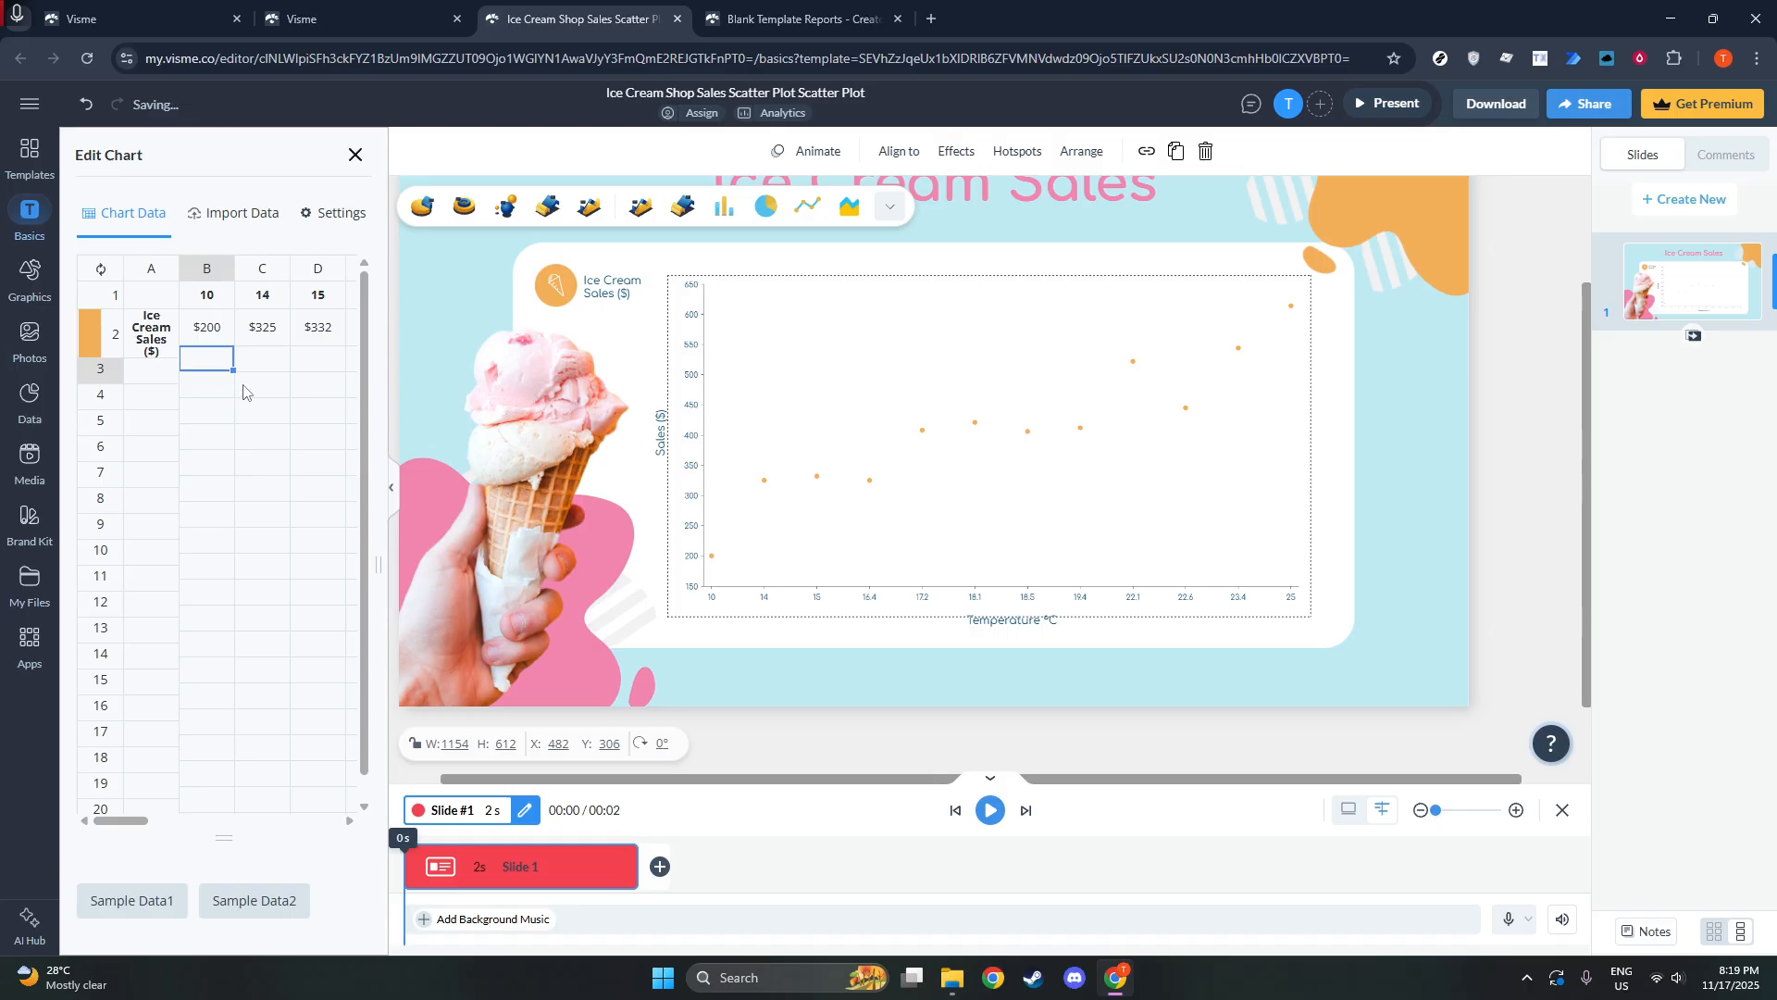
click(268, 341)
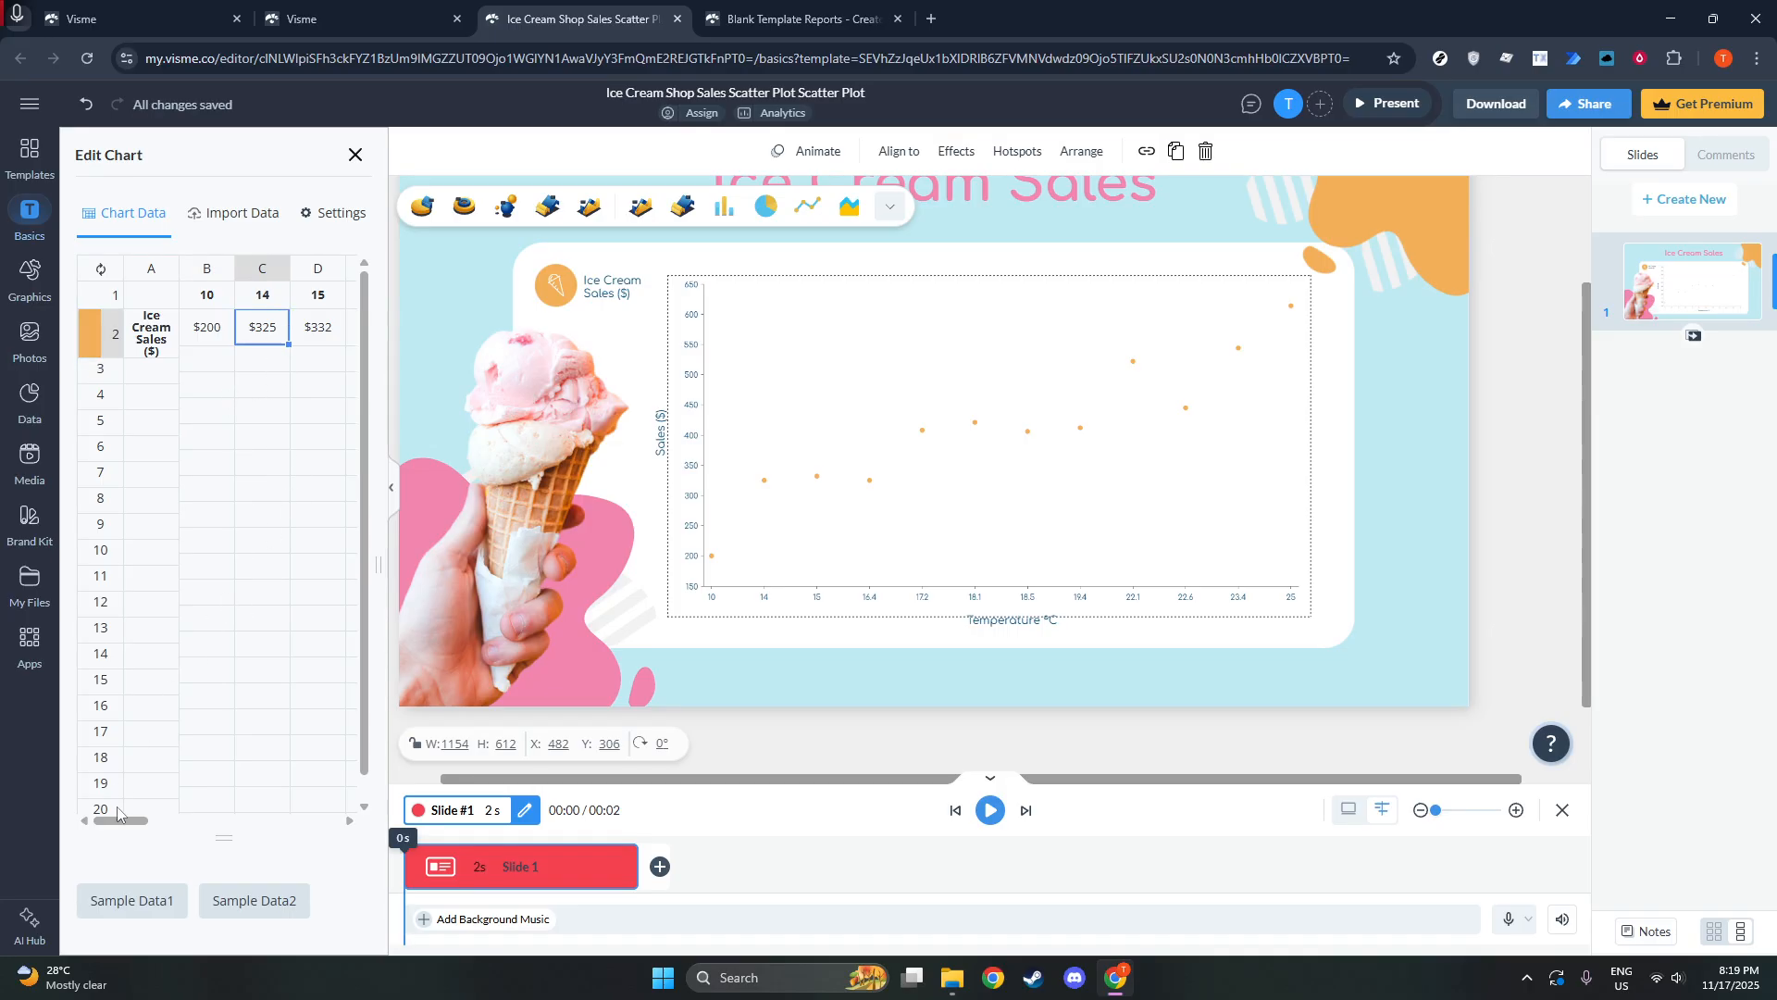
drag(127, 827, 205, 820)
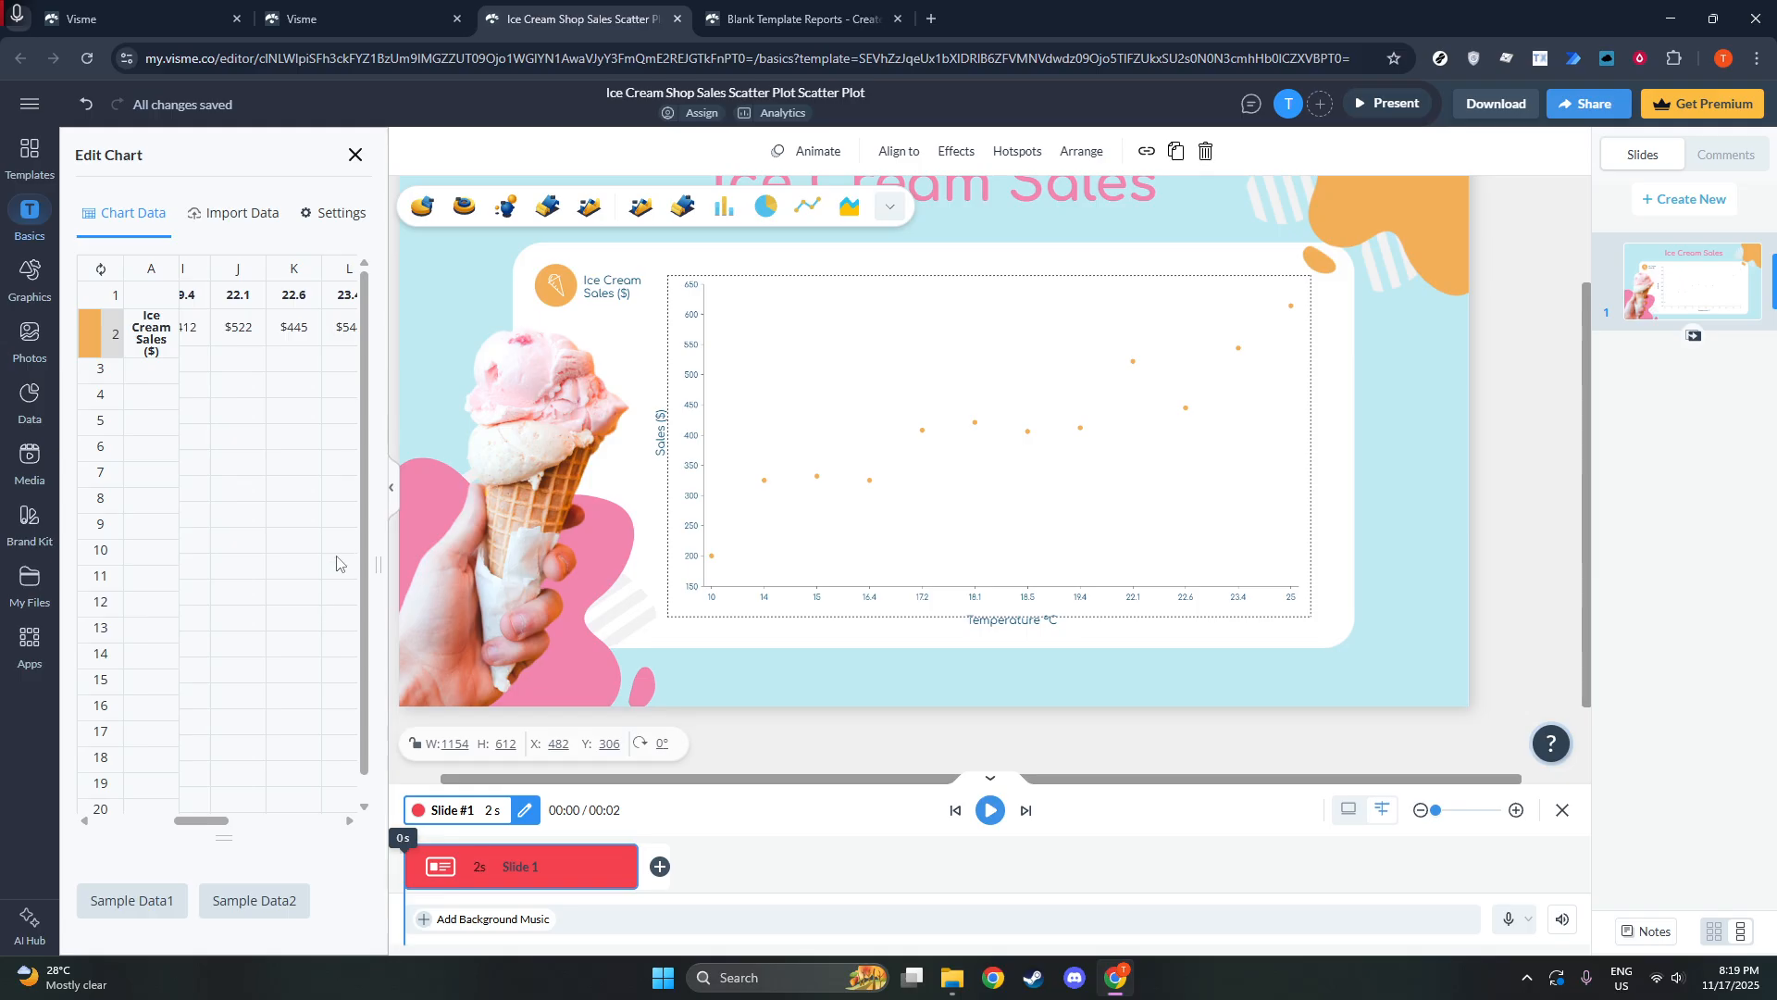
- Set the chart's X axis description to "Temp" in its axis settings
click(350, 220)
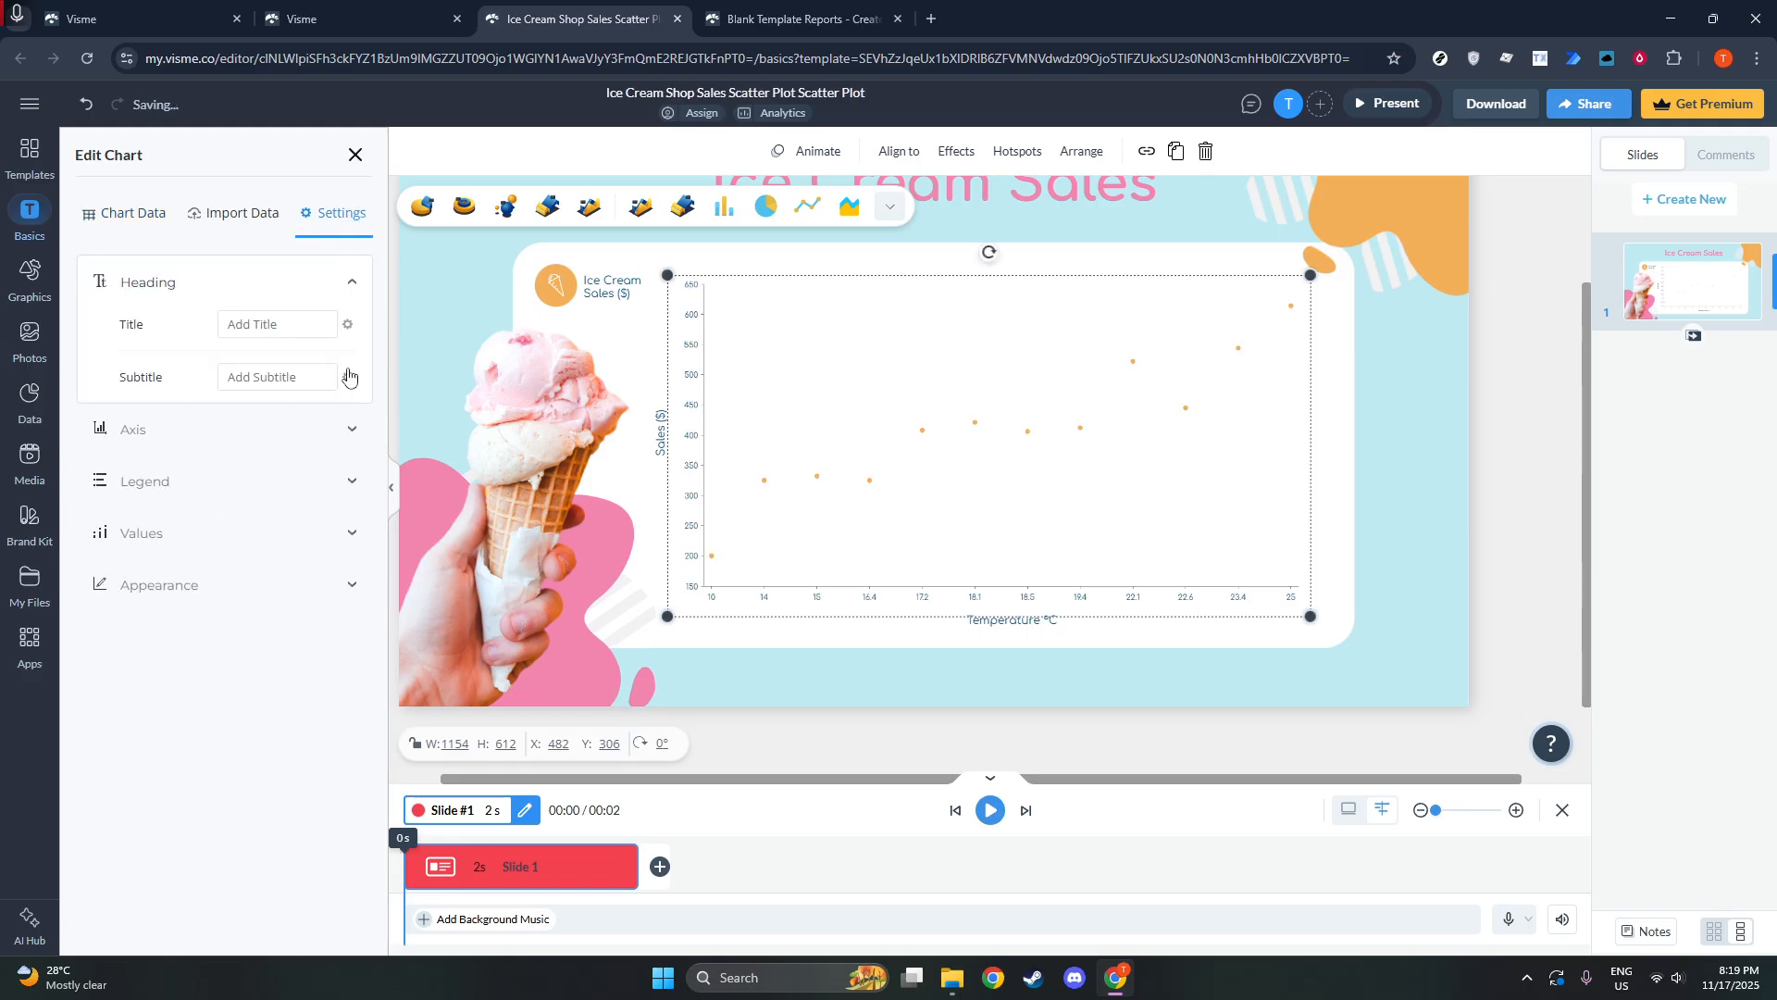
click(350, 433)
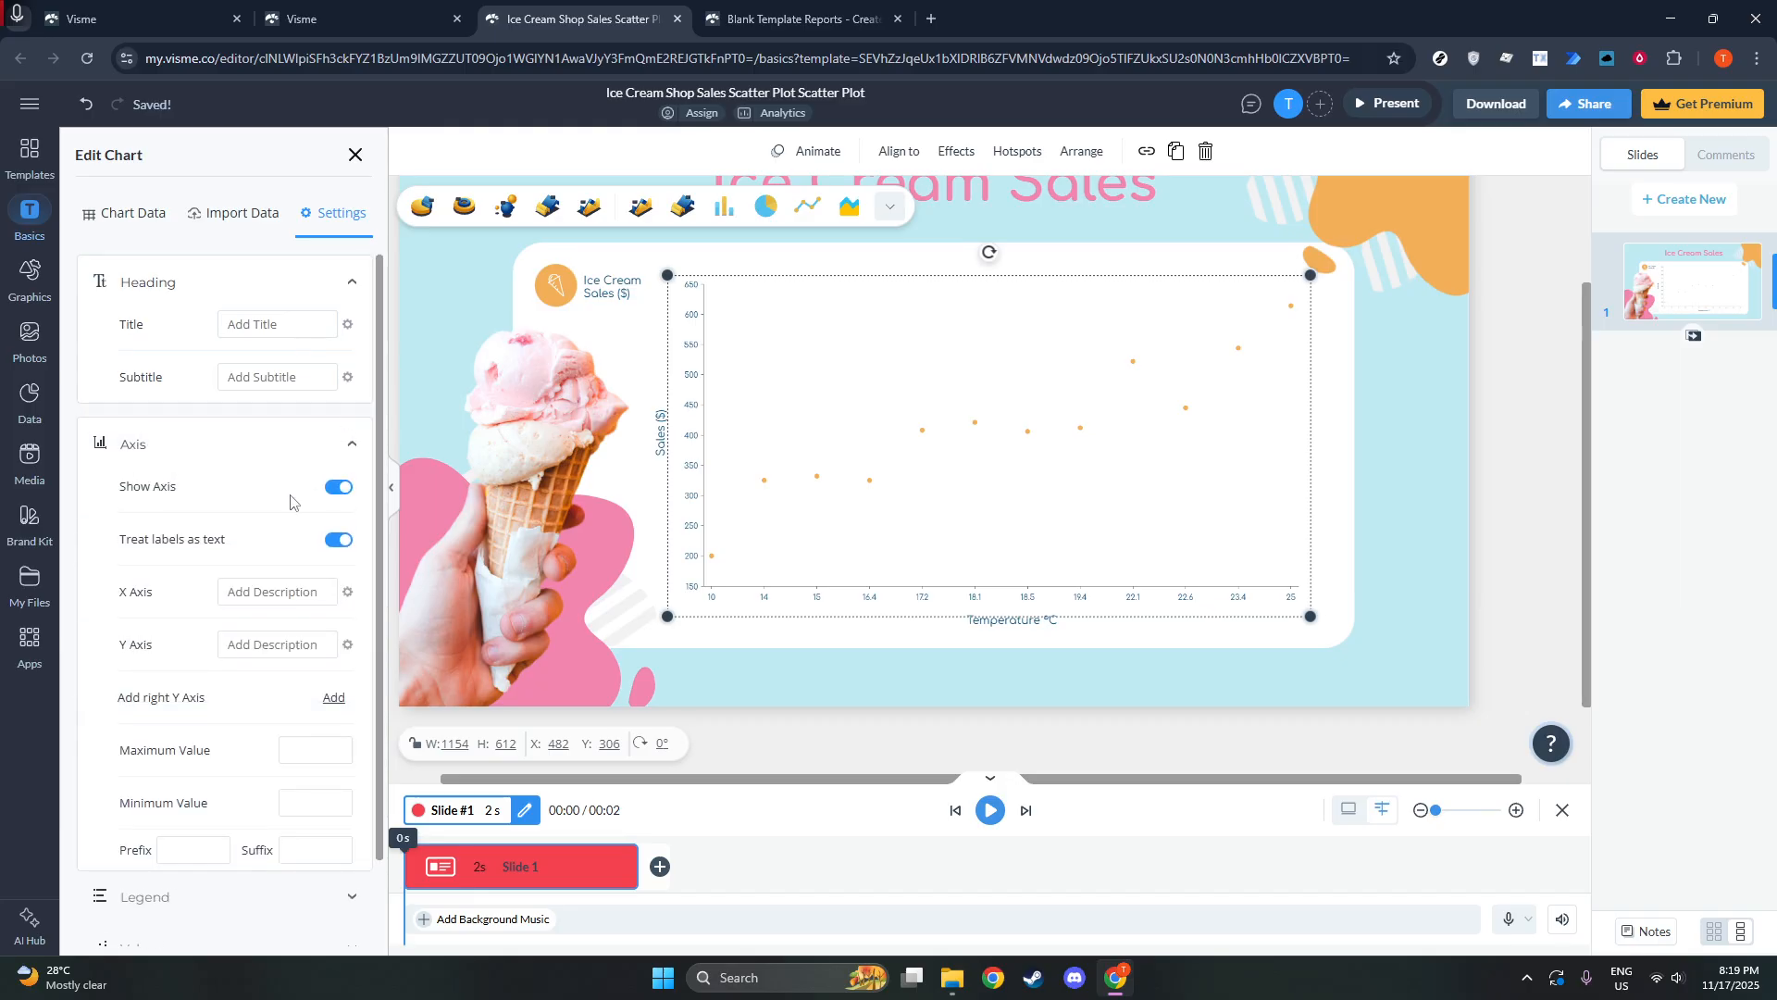
scroll(267, 552, down, 1)
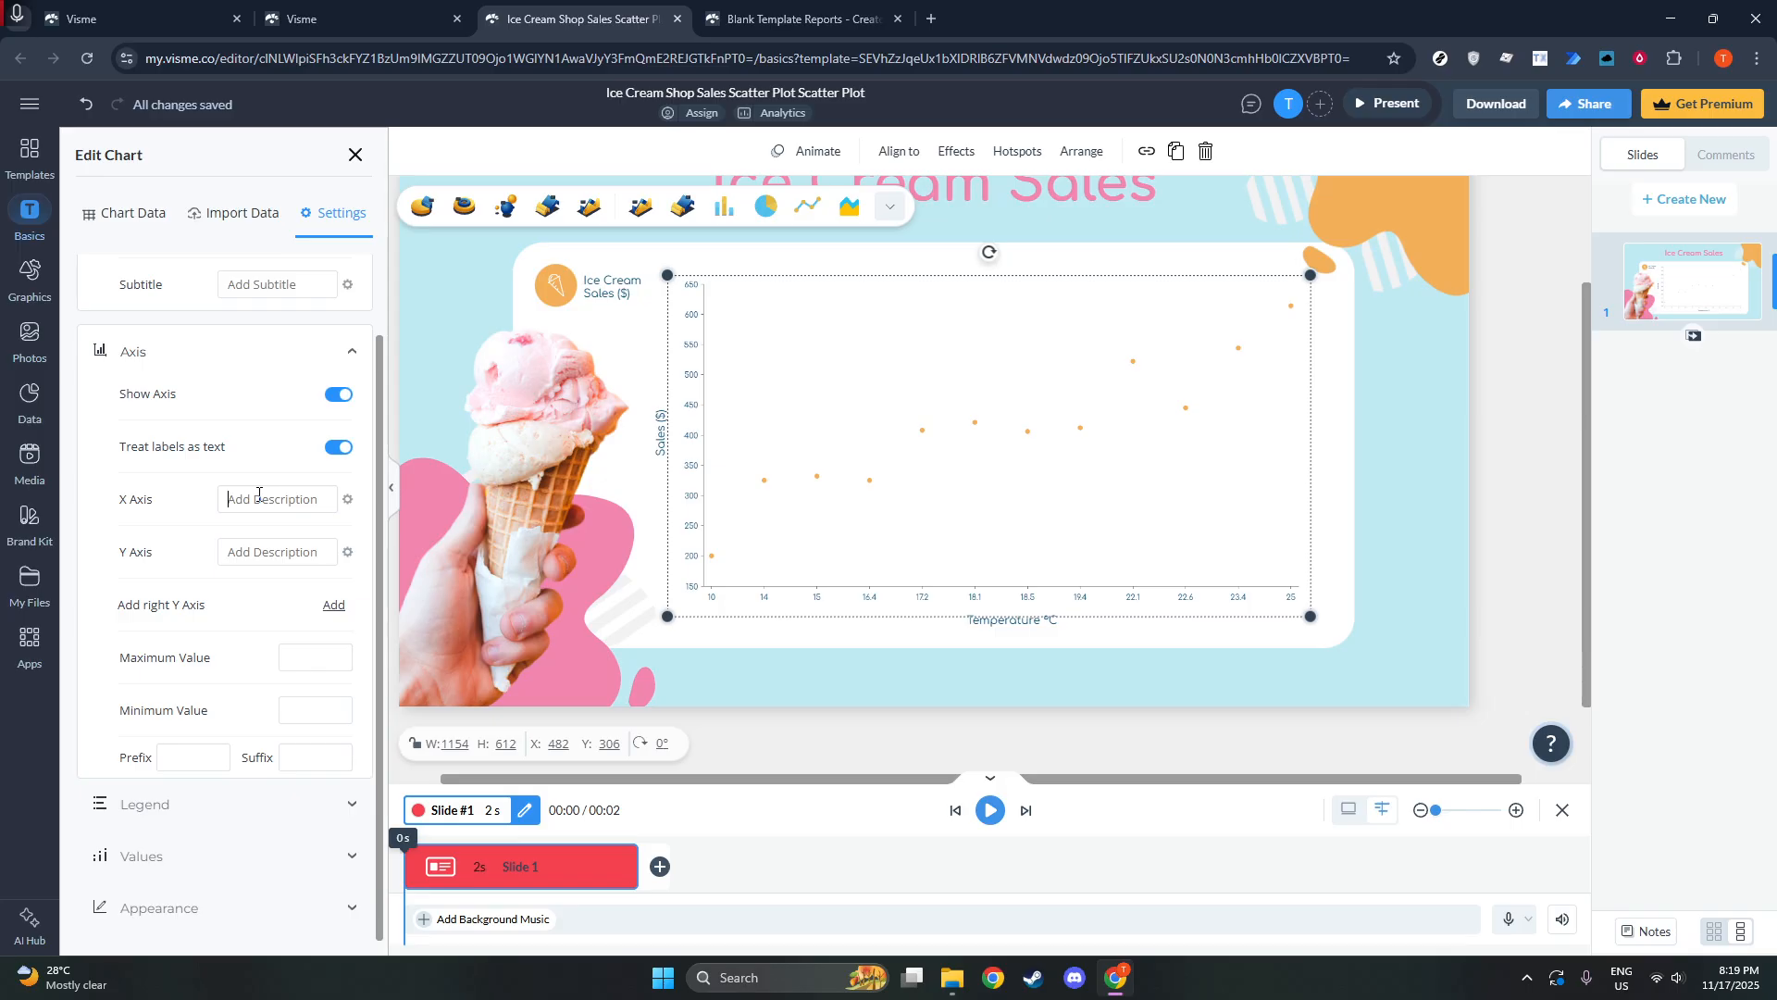
text(Temp)
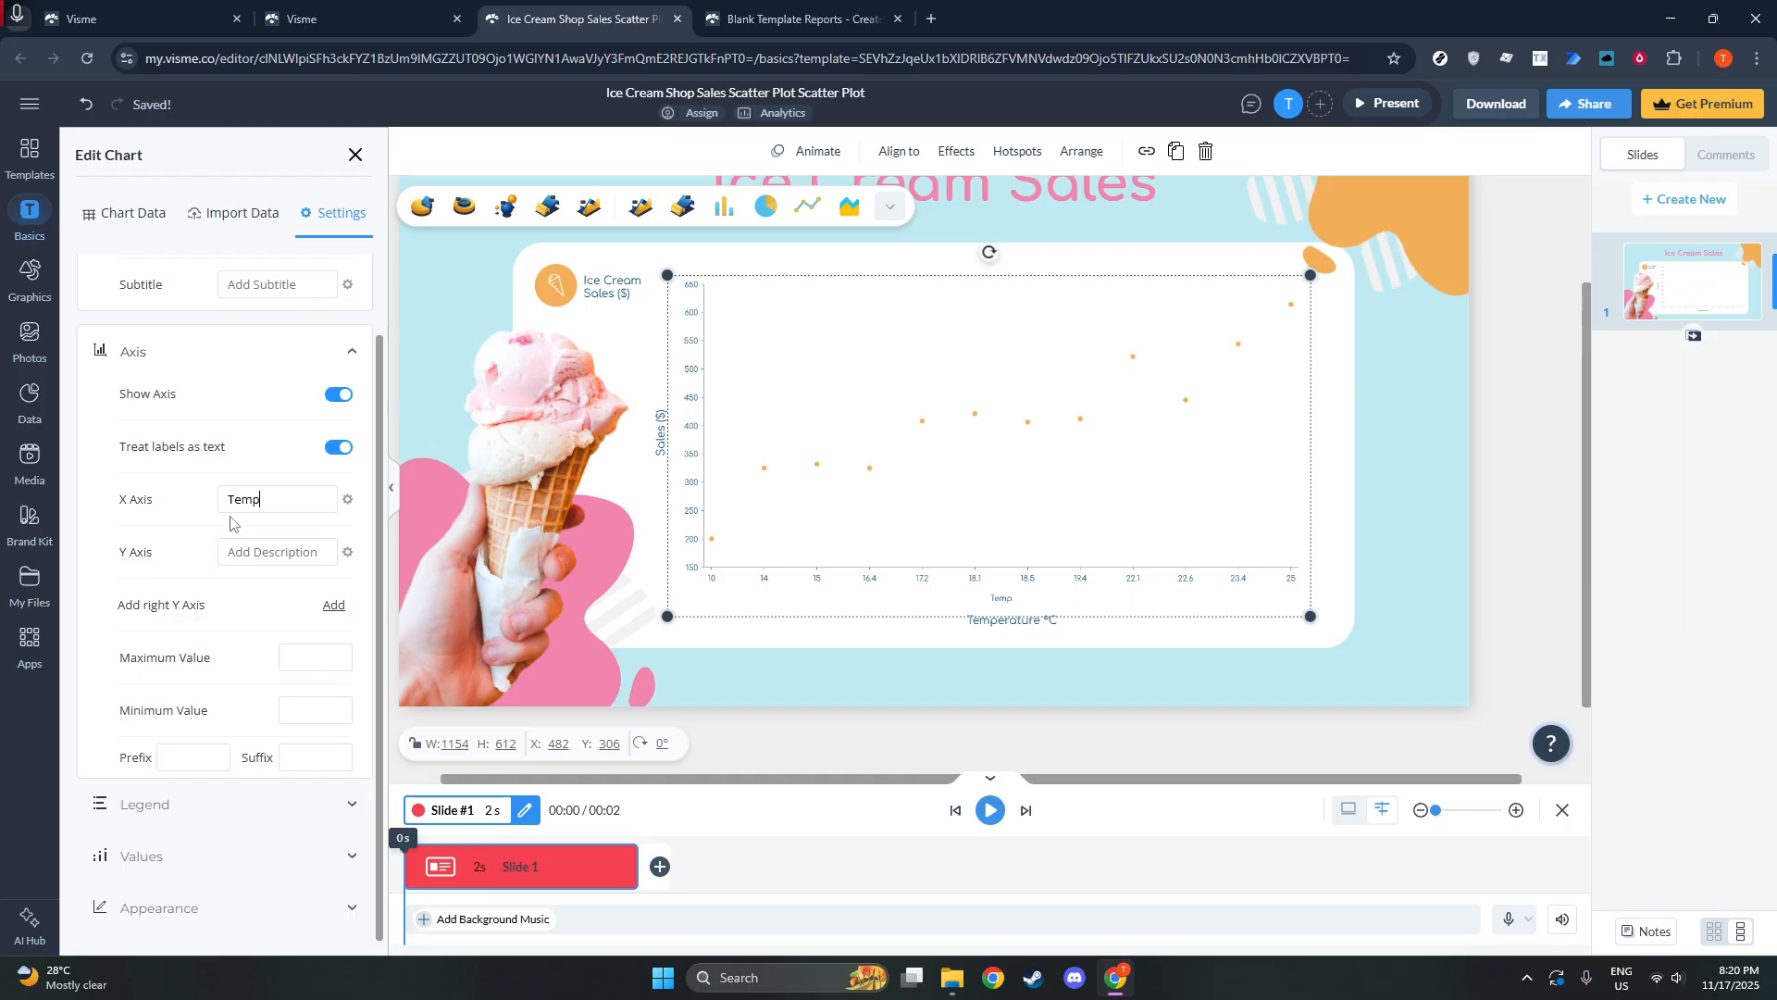
- Examine the chart's value display and appearance settings
scroll(243, 620, down, 1)
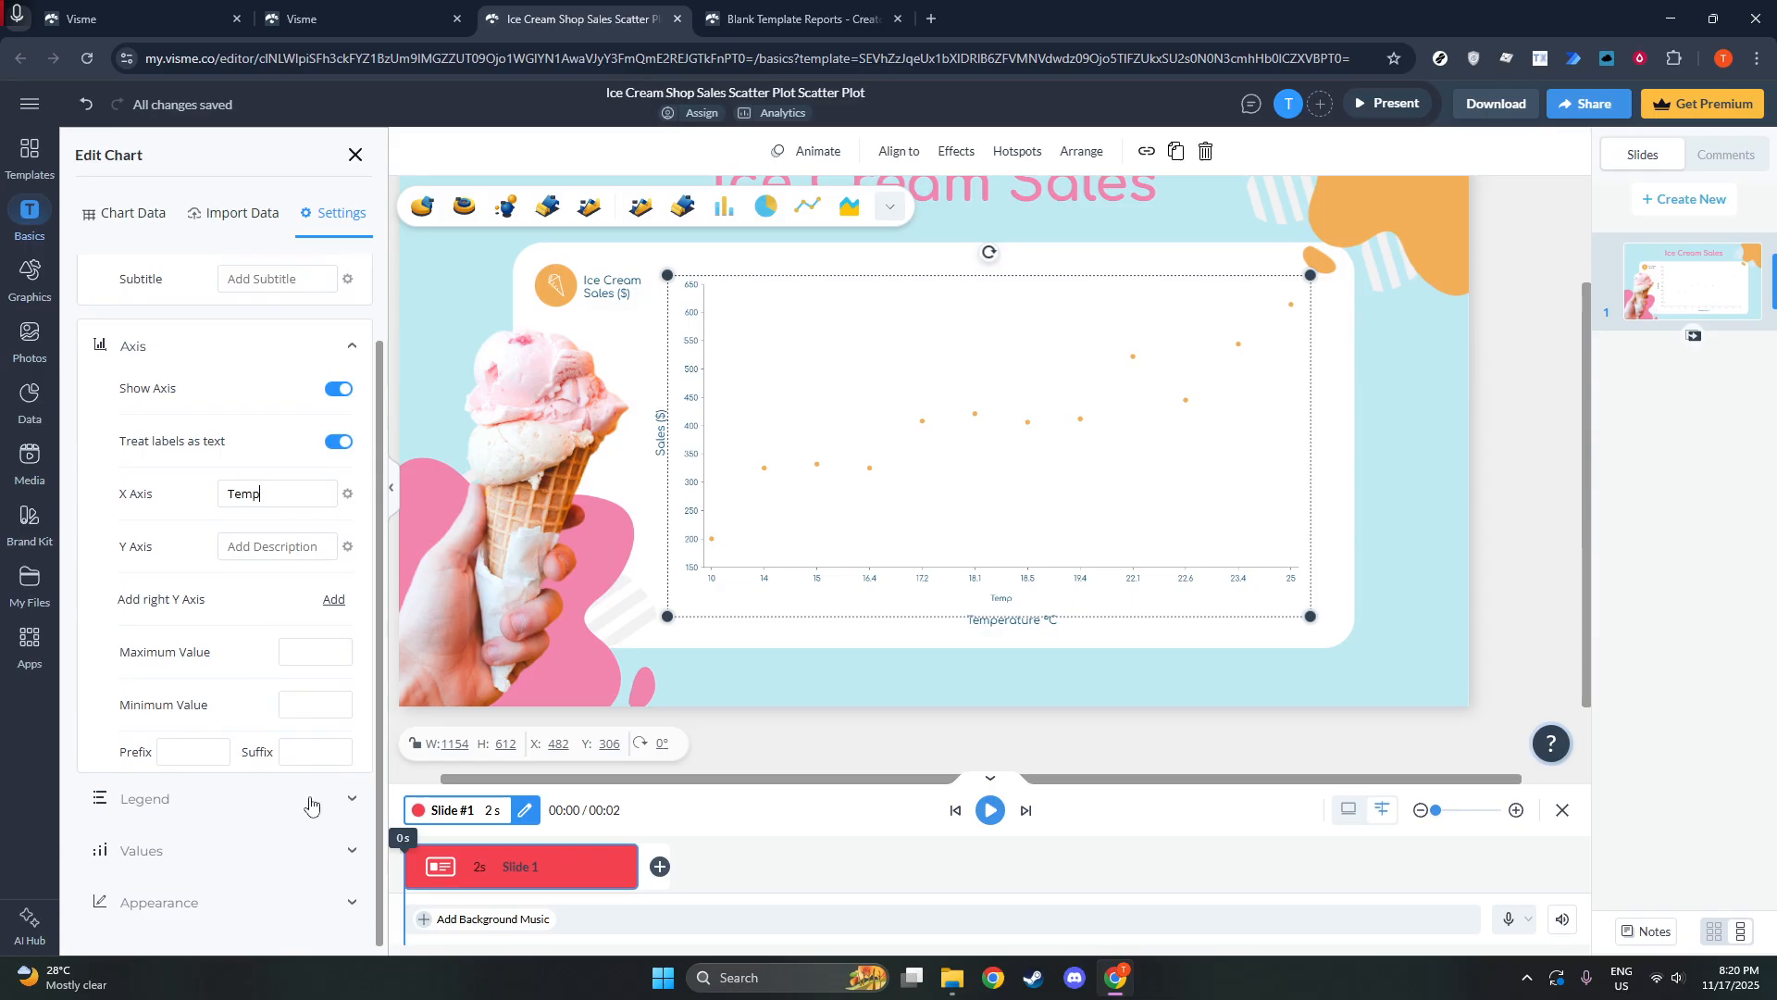
click(350, 844)
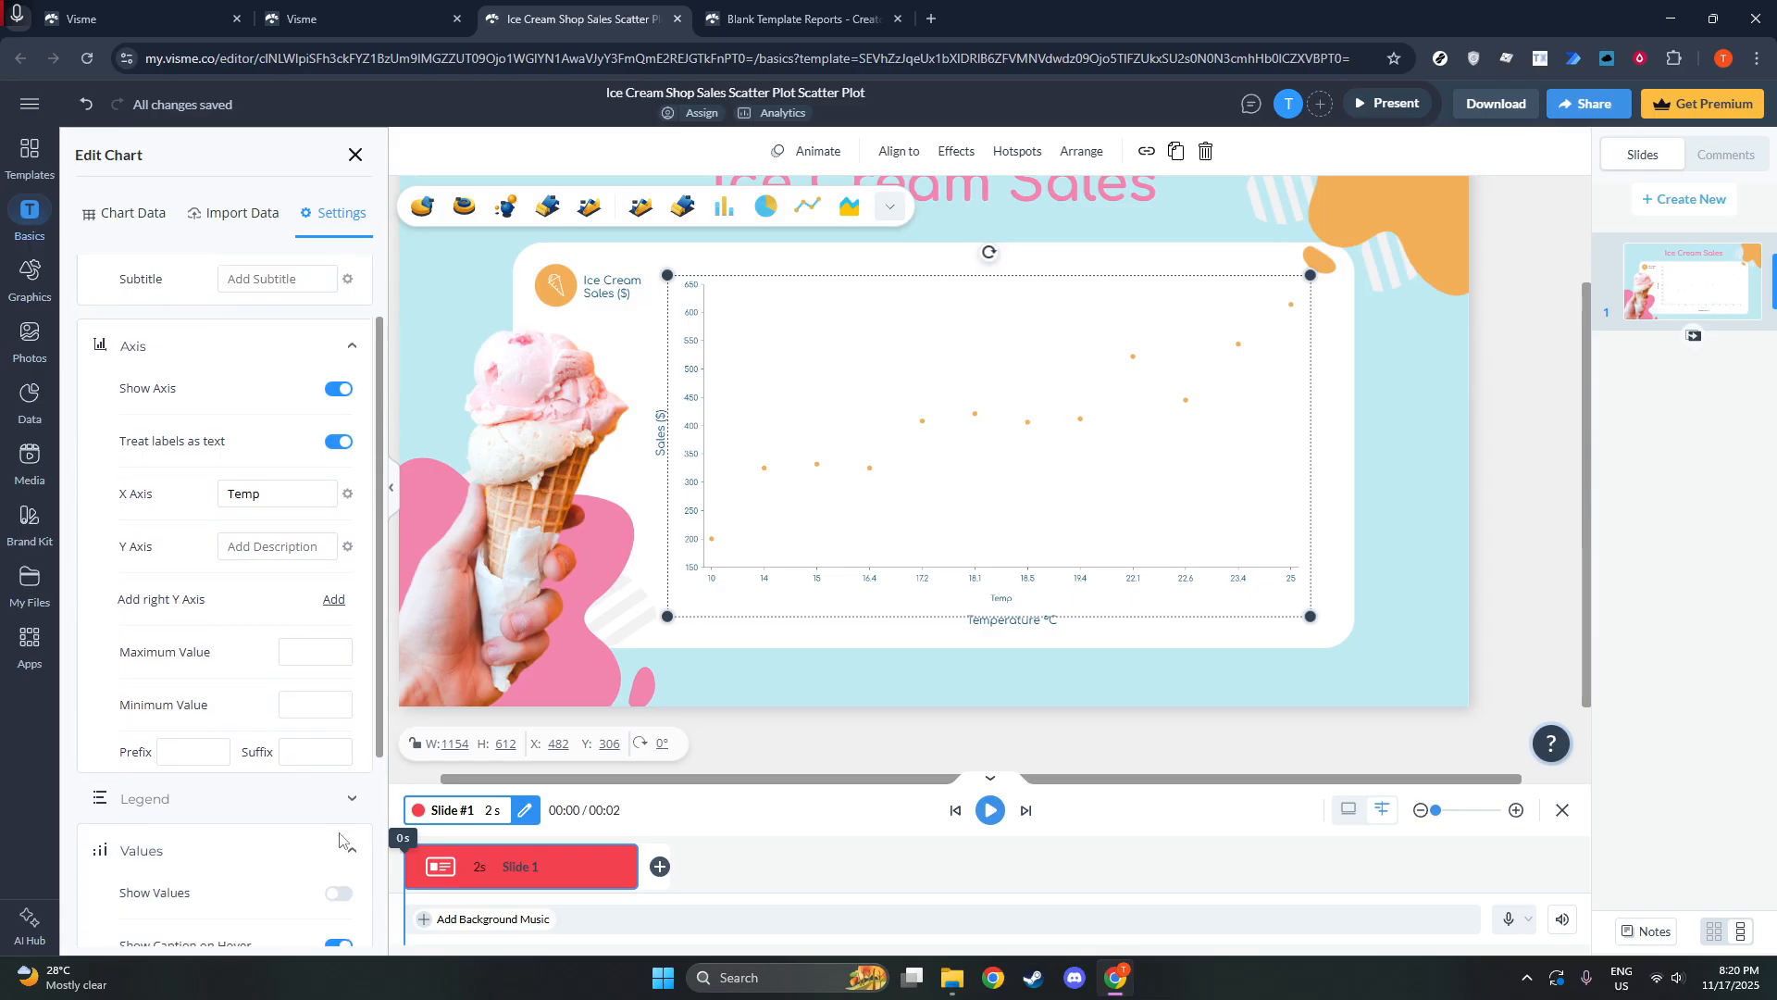
scroll(360, 802, down, 3)
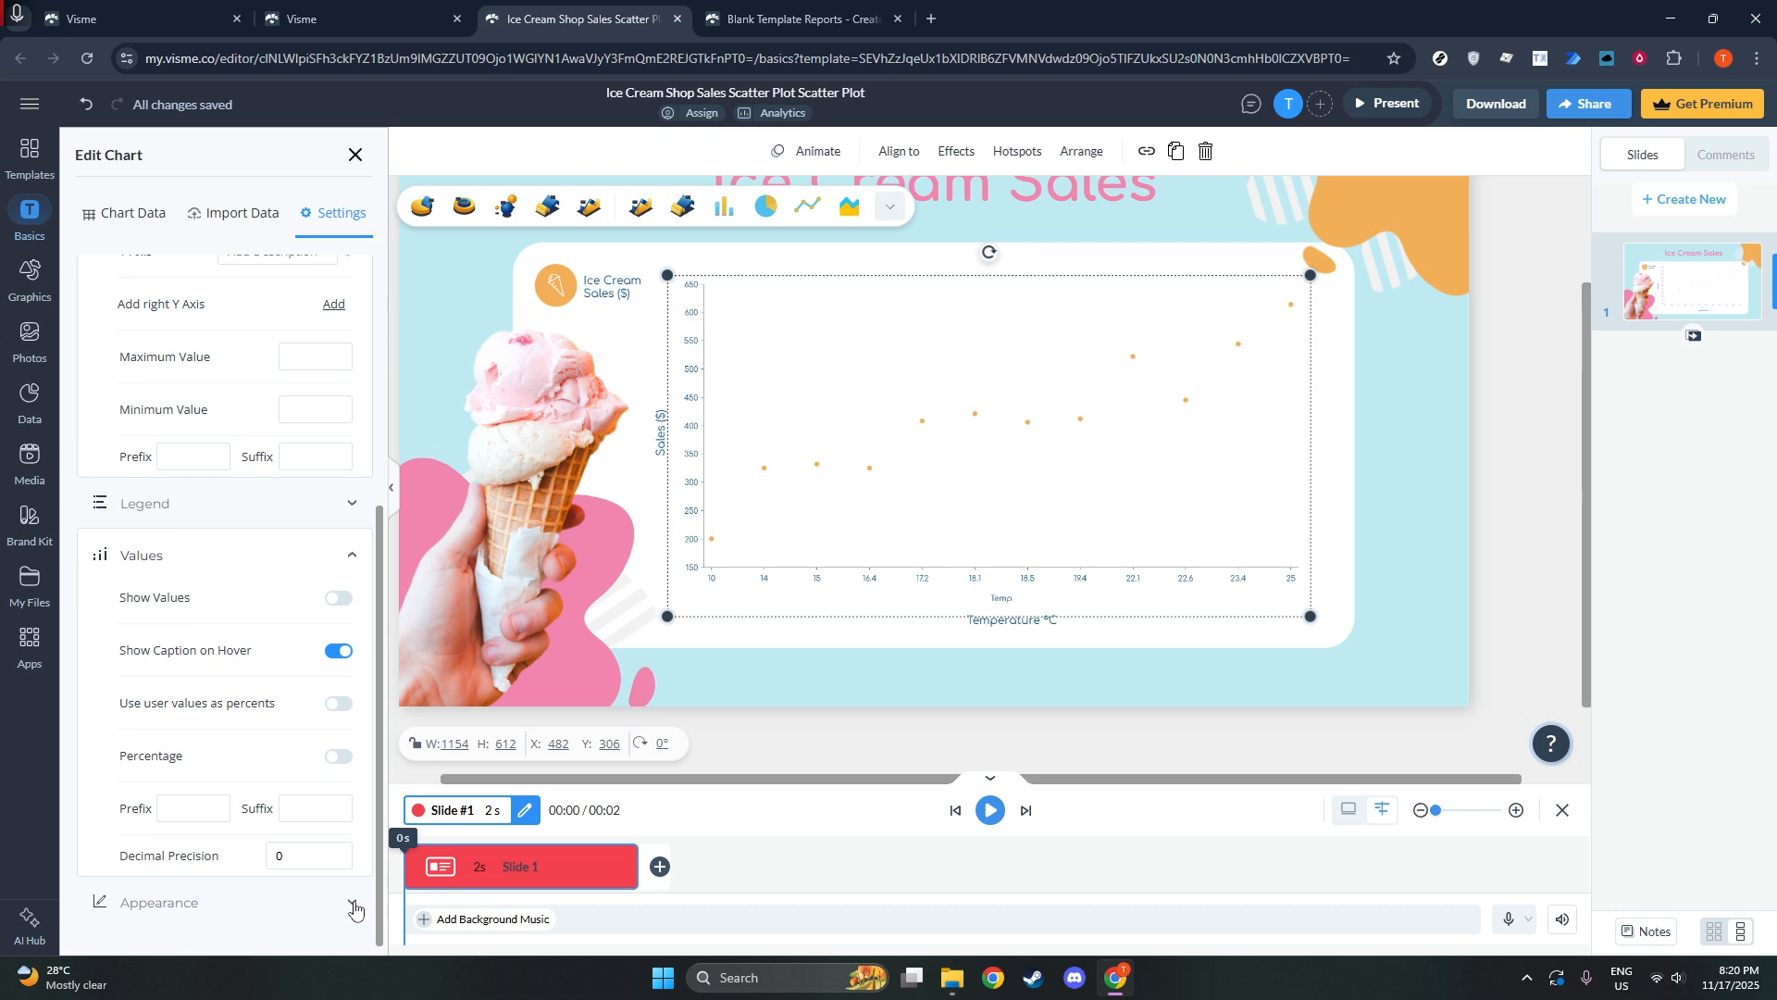
click(351, 903)
scroll(319, 832, down, 3)
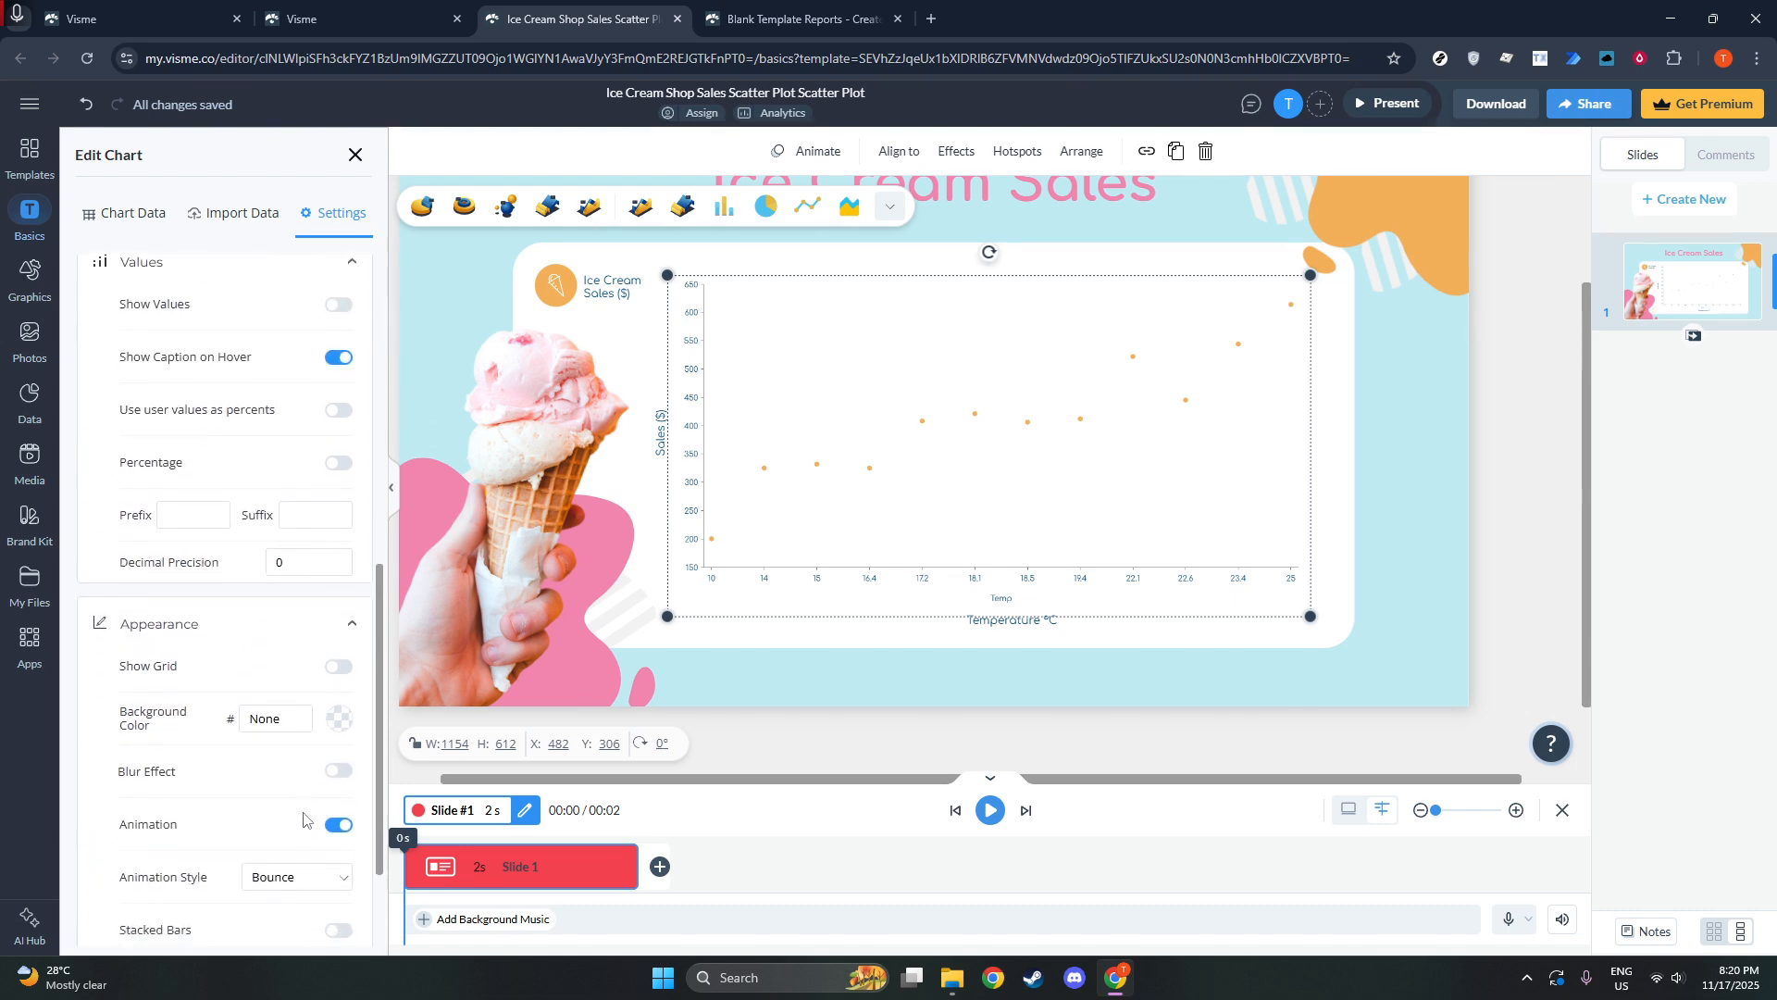
scroll(302, 819, down, 2)
- Change the color of the Ice Cream Sales ($) data series to blue in the chart data
click(127, 225)
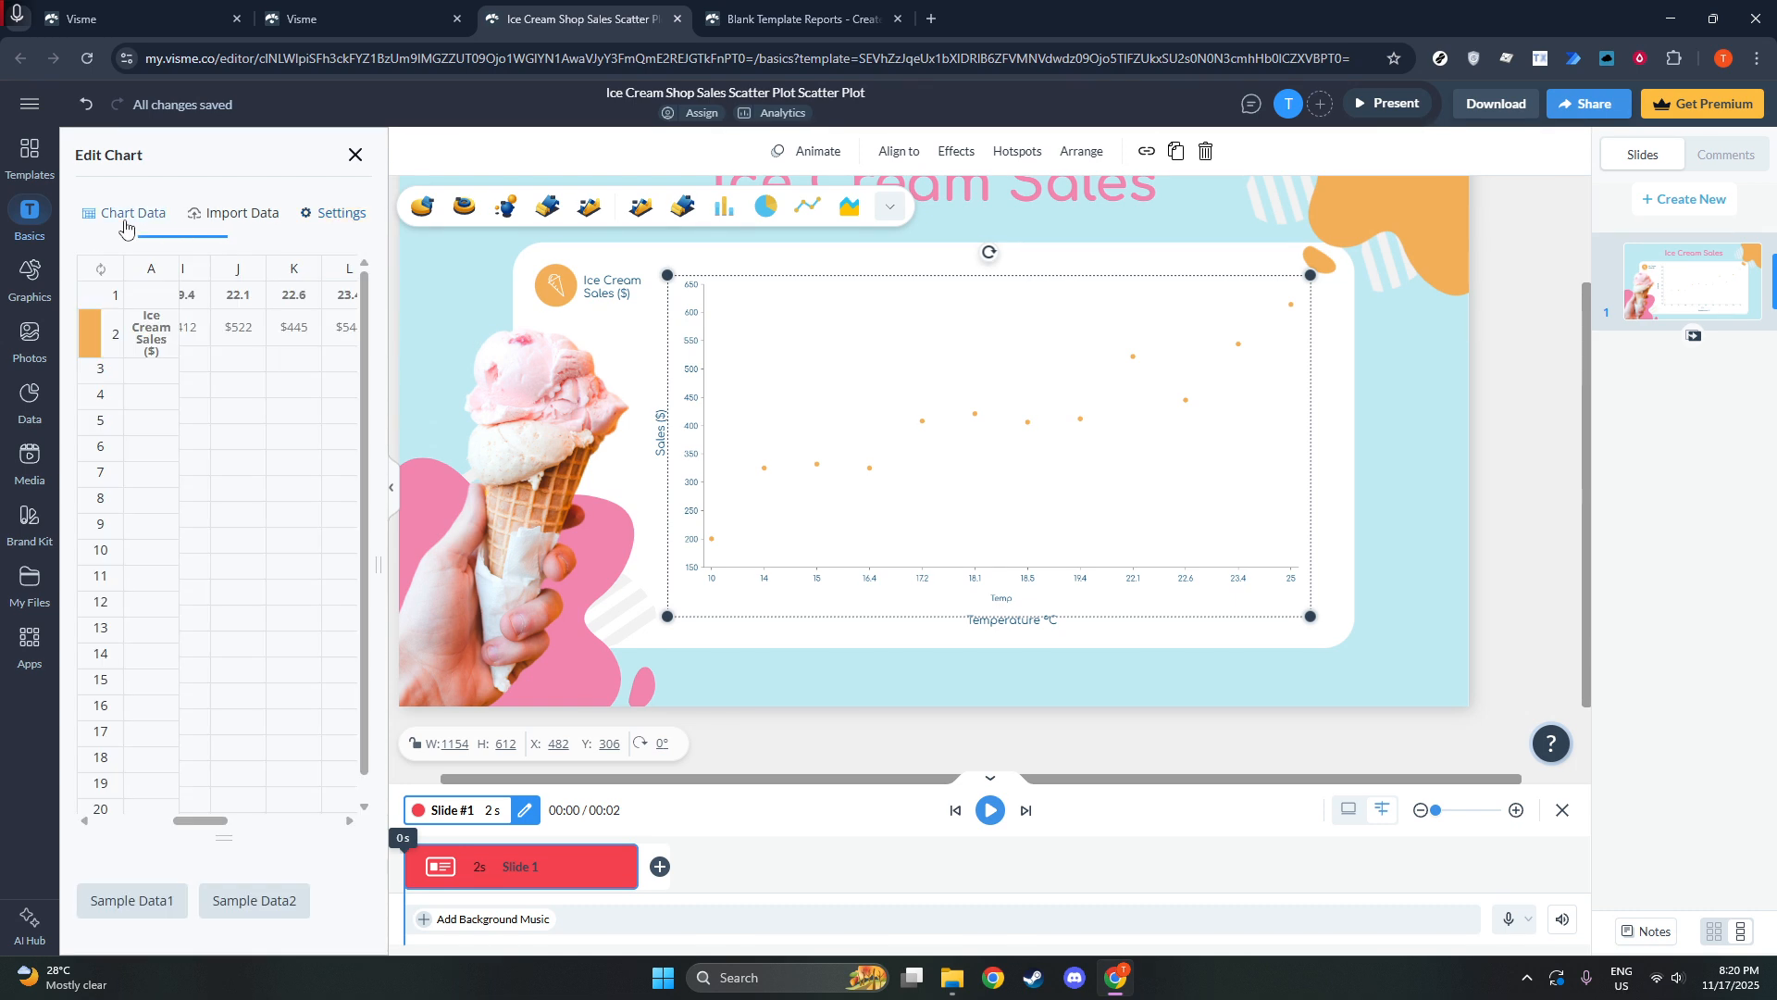
click(86, 341)
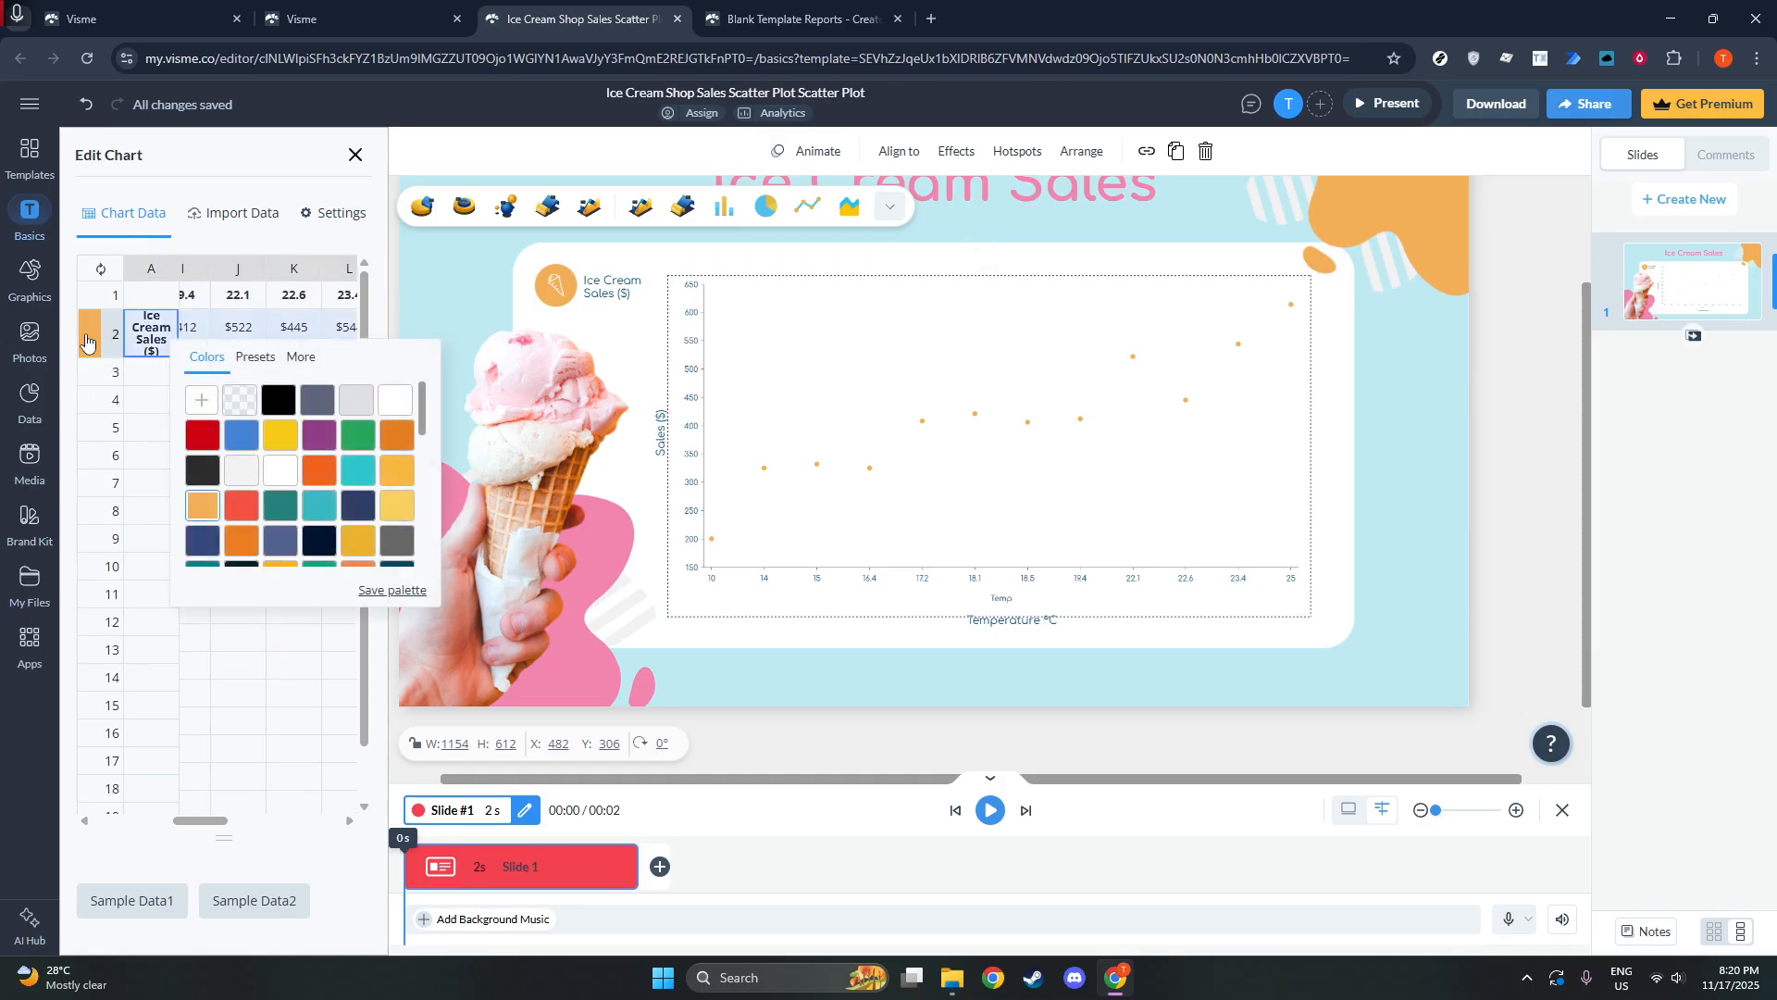
click(247, 440)
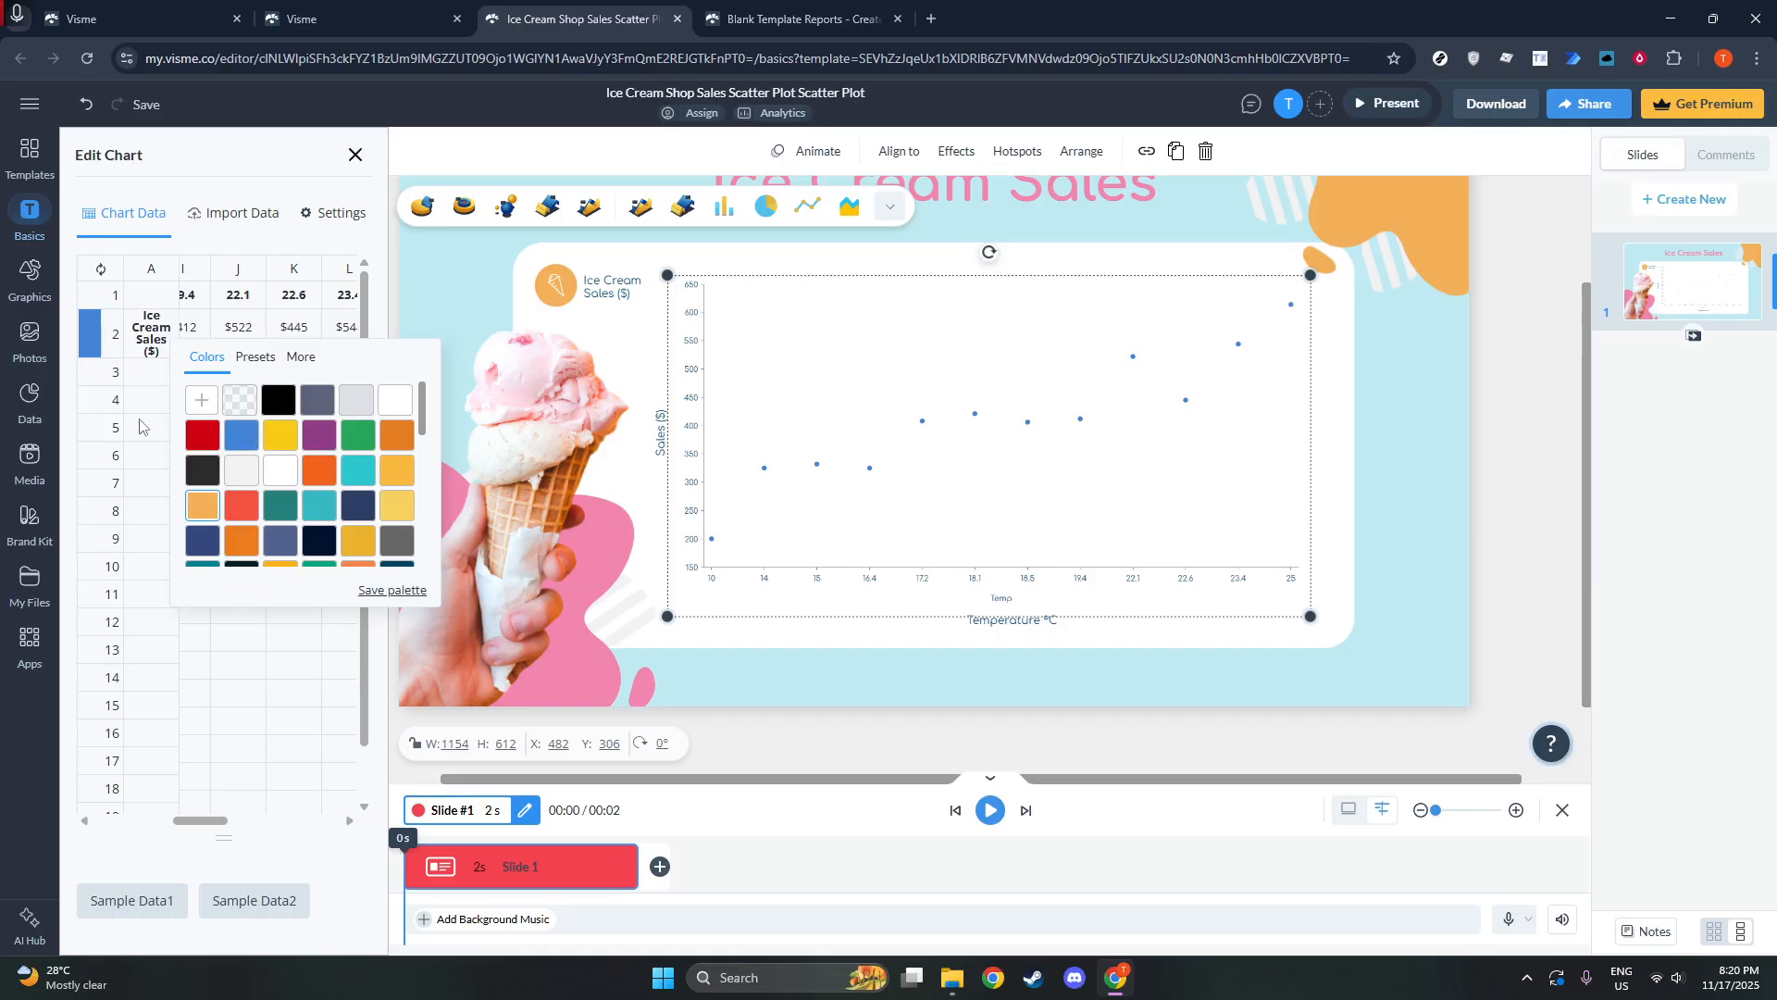
click(154, 384)
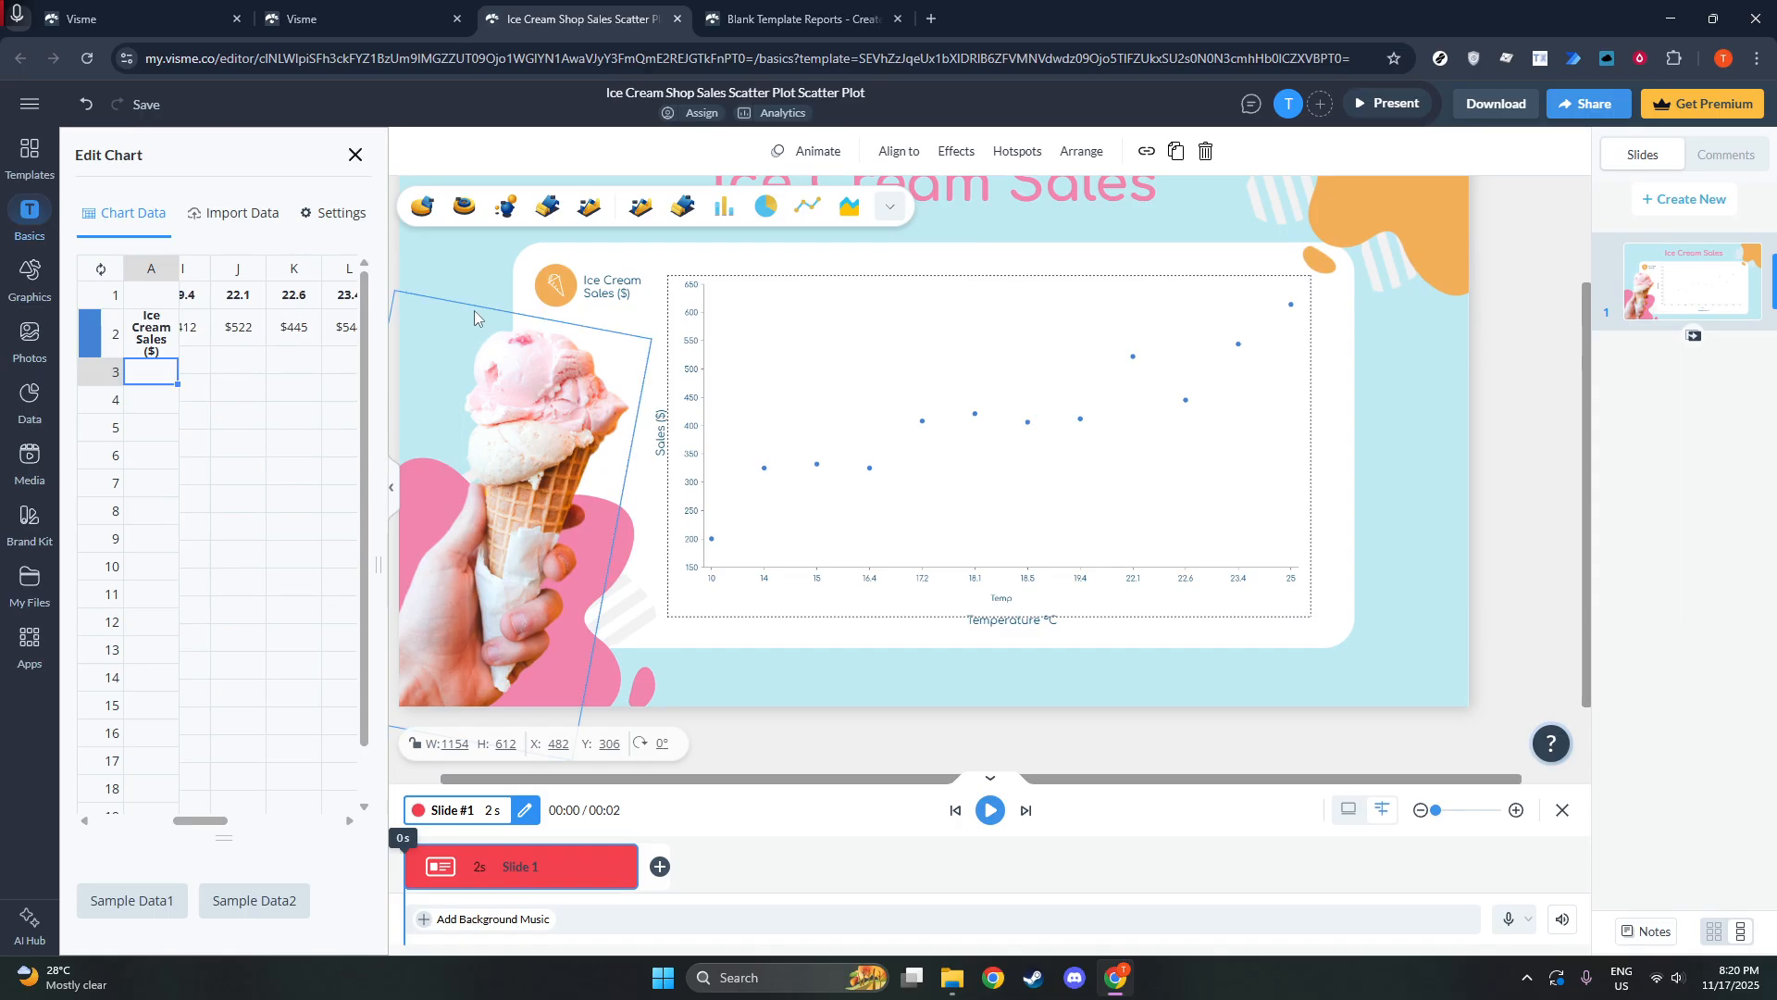
- Change the slide's background color to blue
click(453, 248)
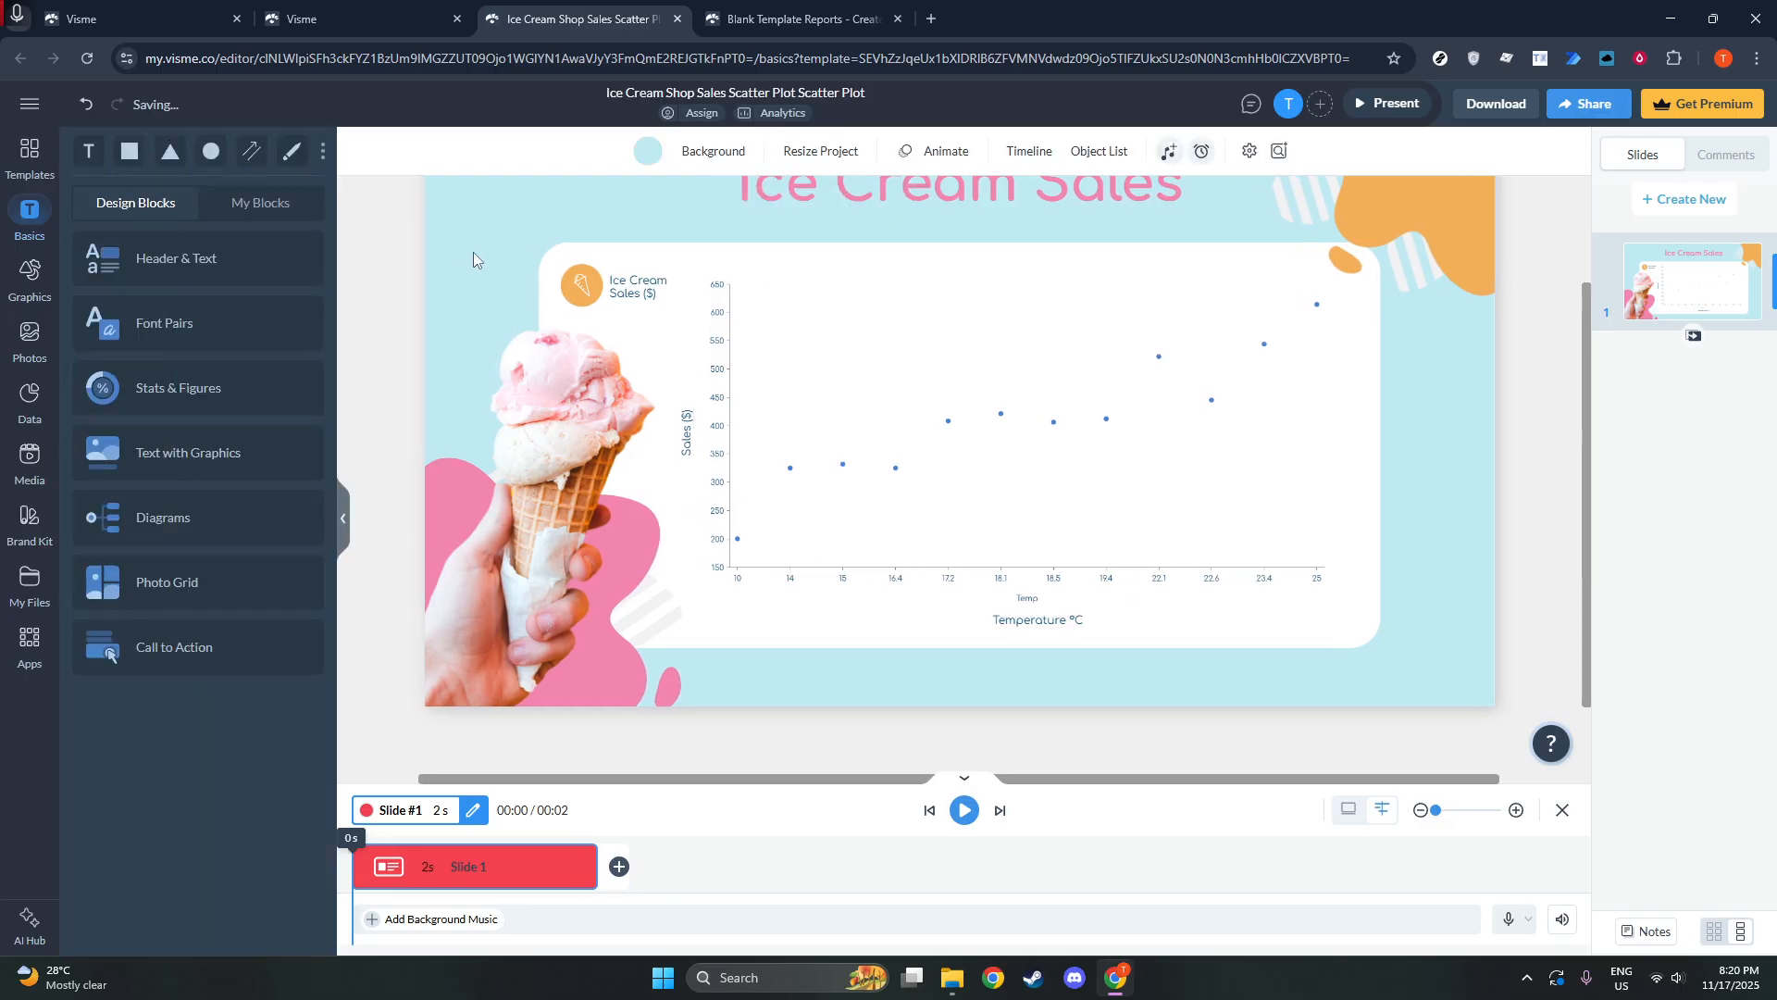
click(647, 151)
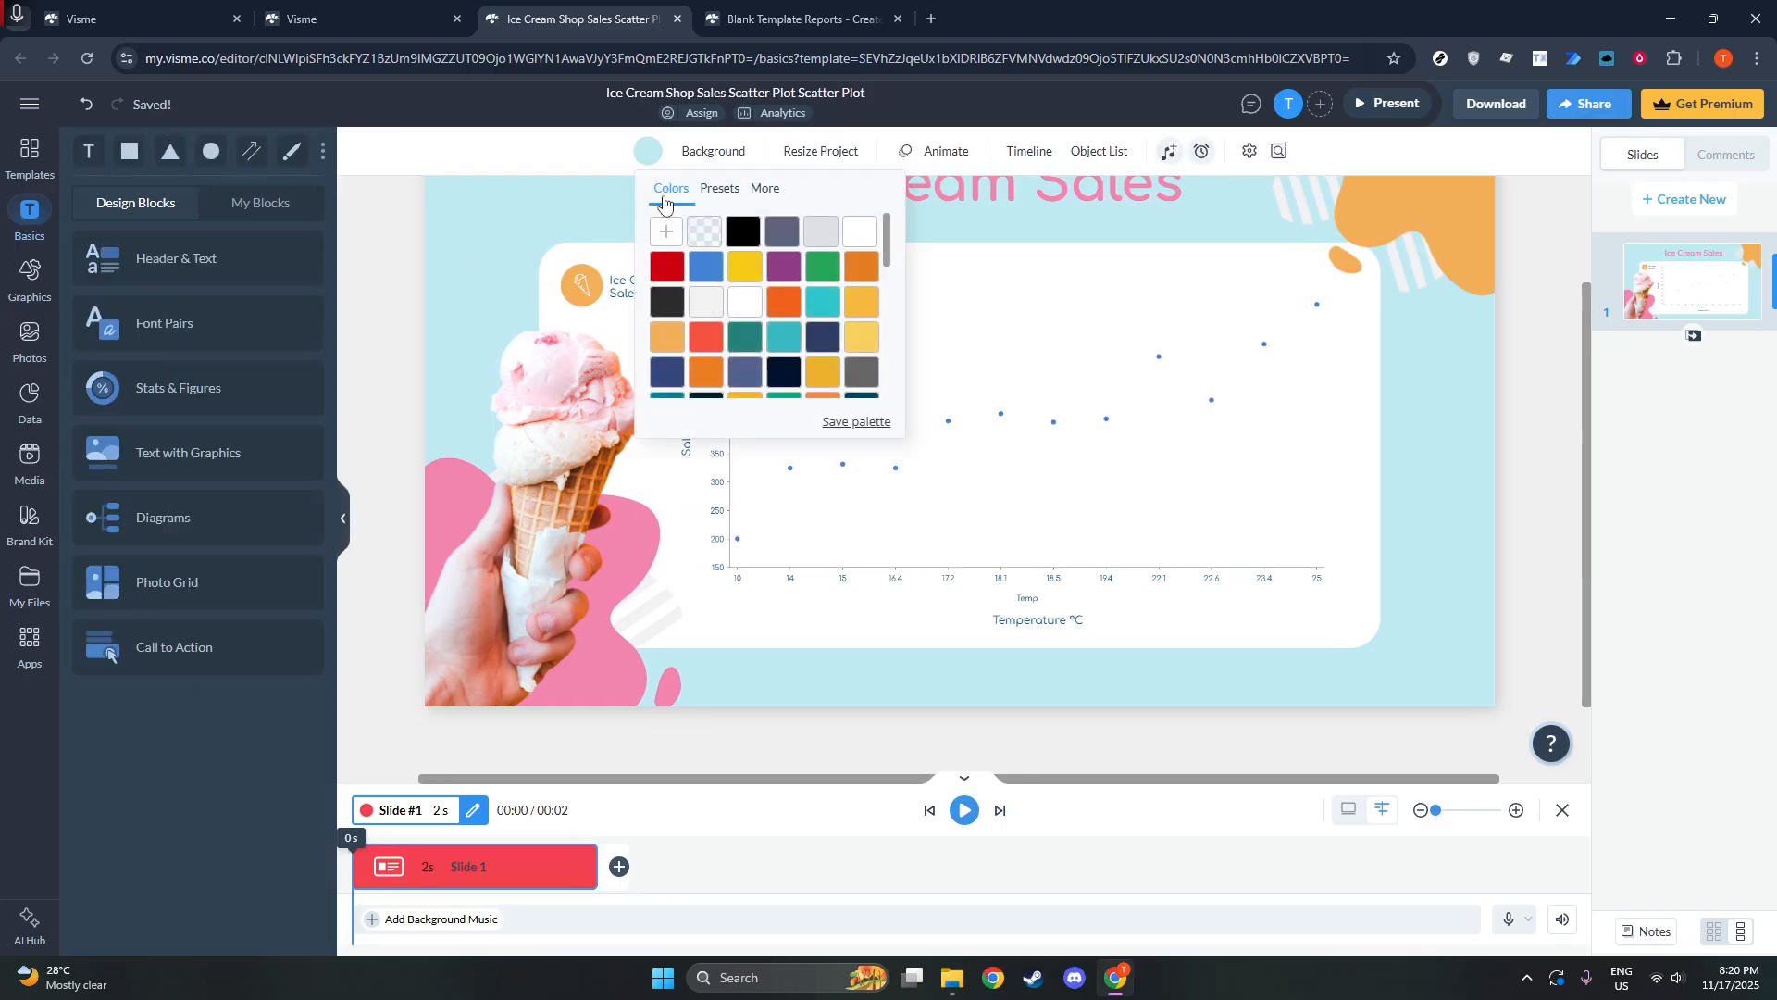
click(707, 266)
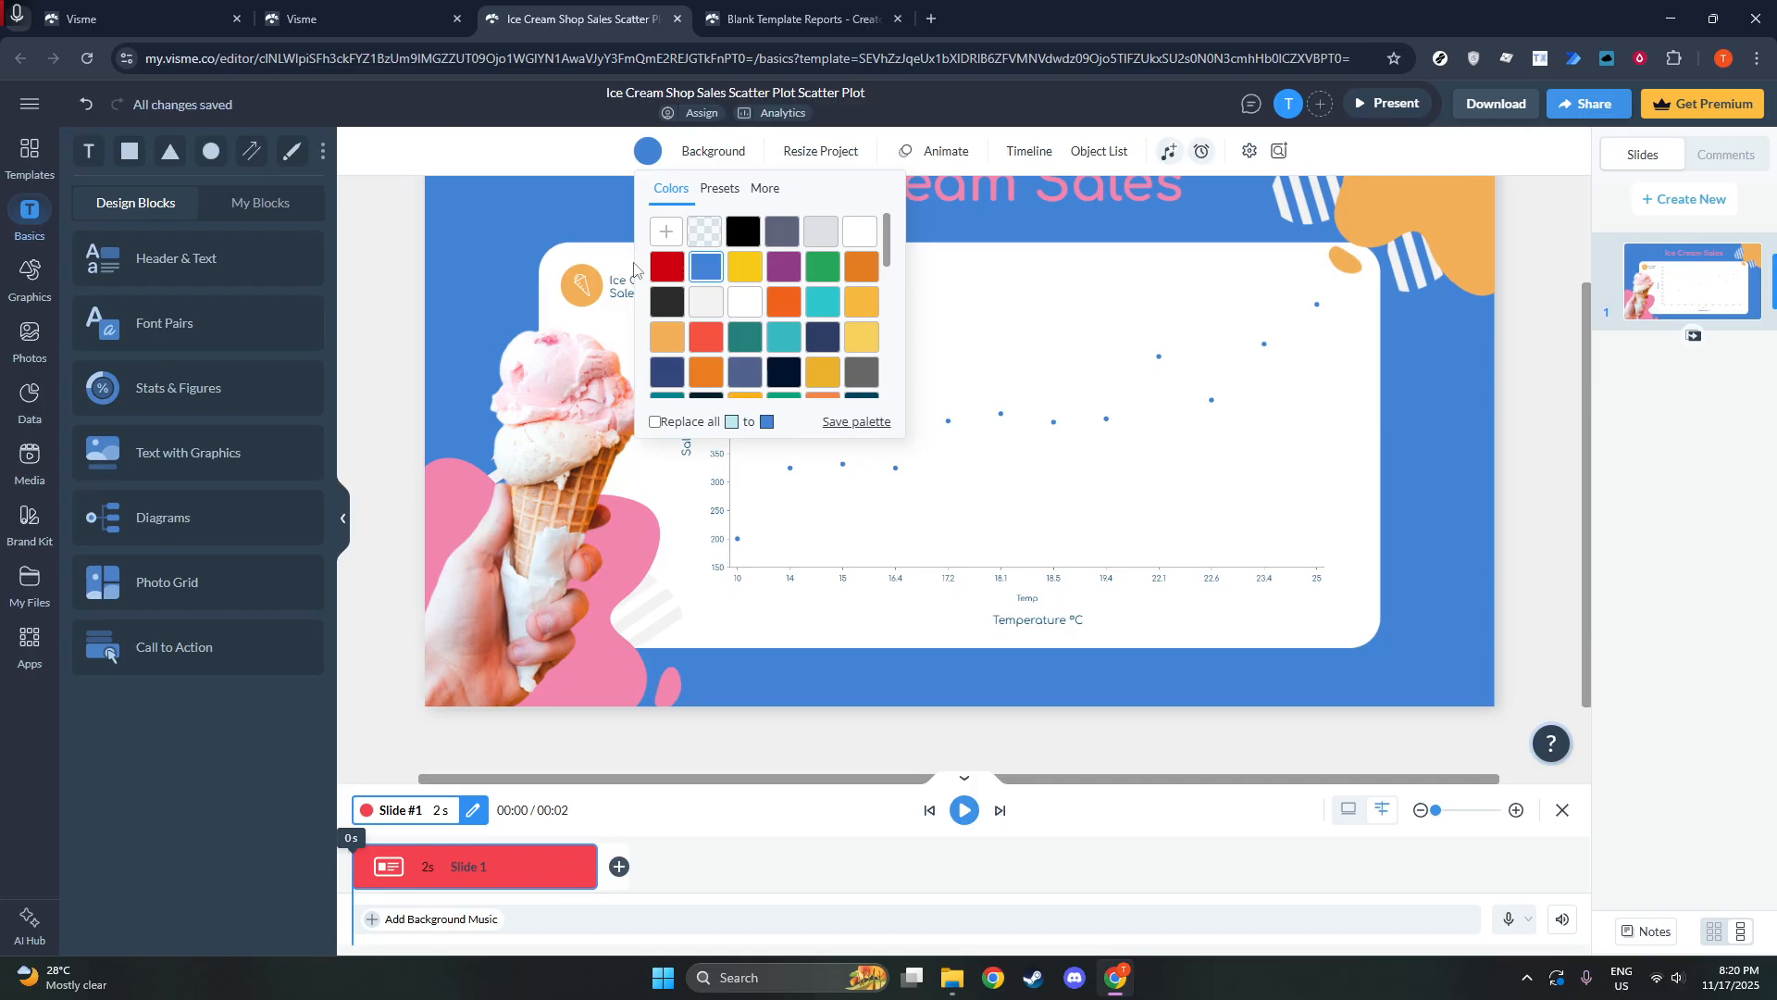
click(404, 254)
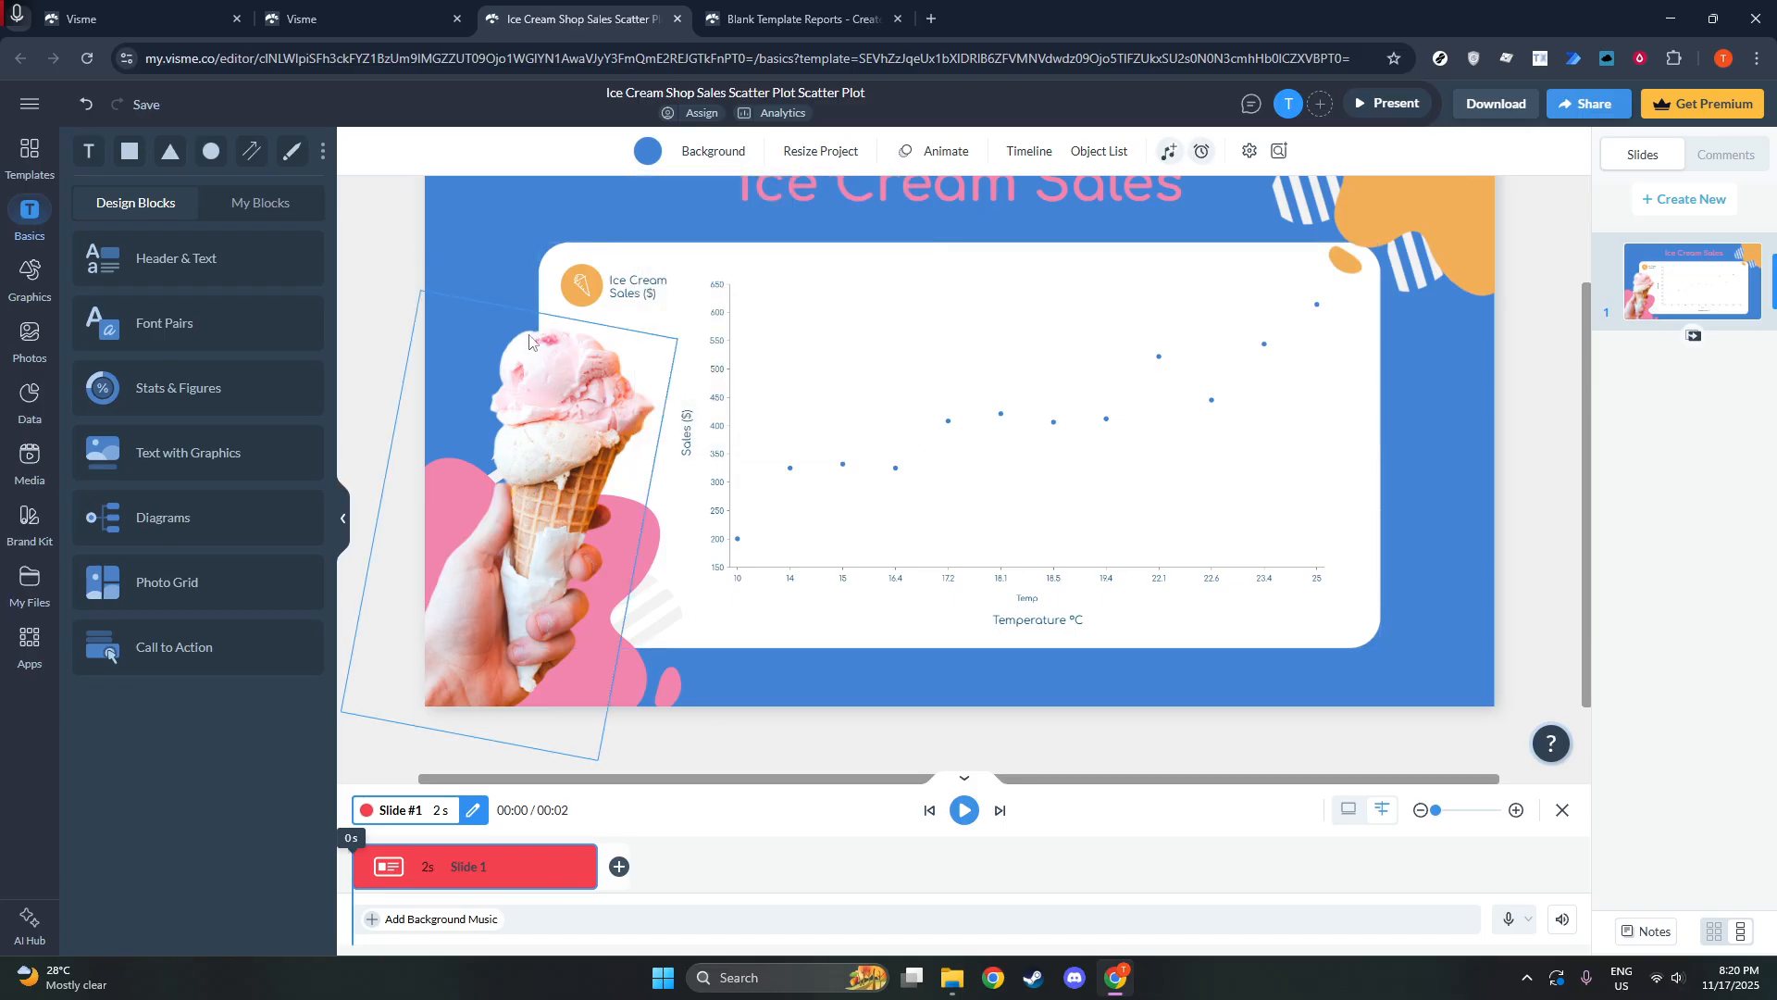
- Inspect the formatting options of the white panel behind the chart and reopen the chart's data table
scroll(1060, 534, up, 2)
scroll(1133, 519, down, 2)
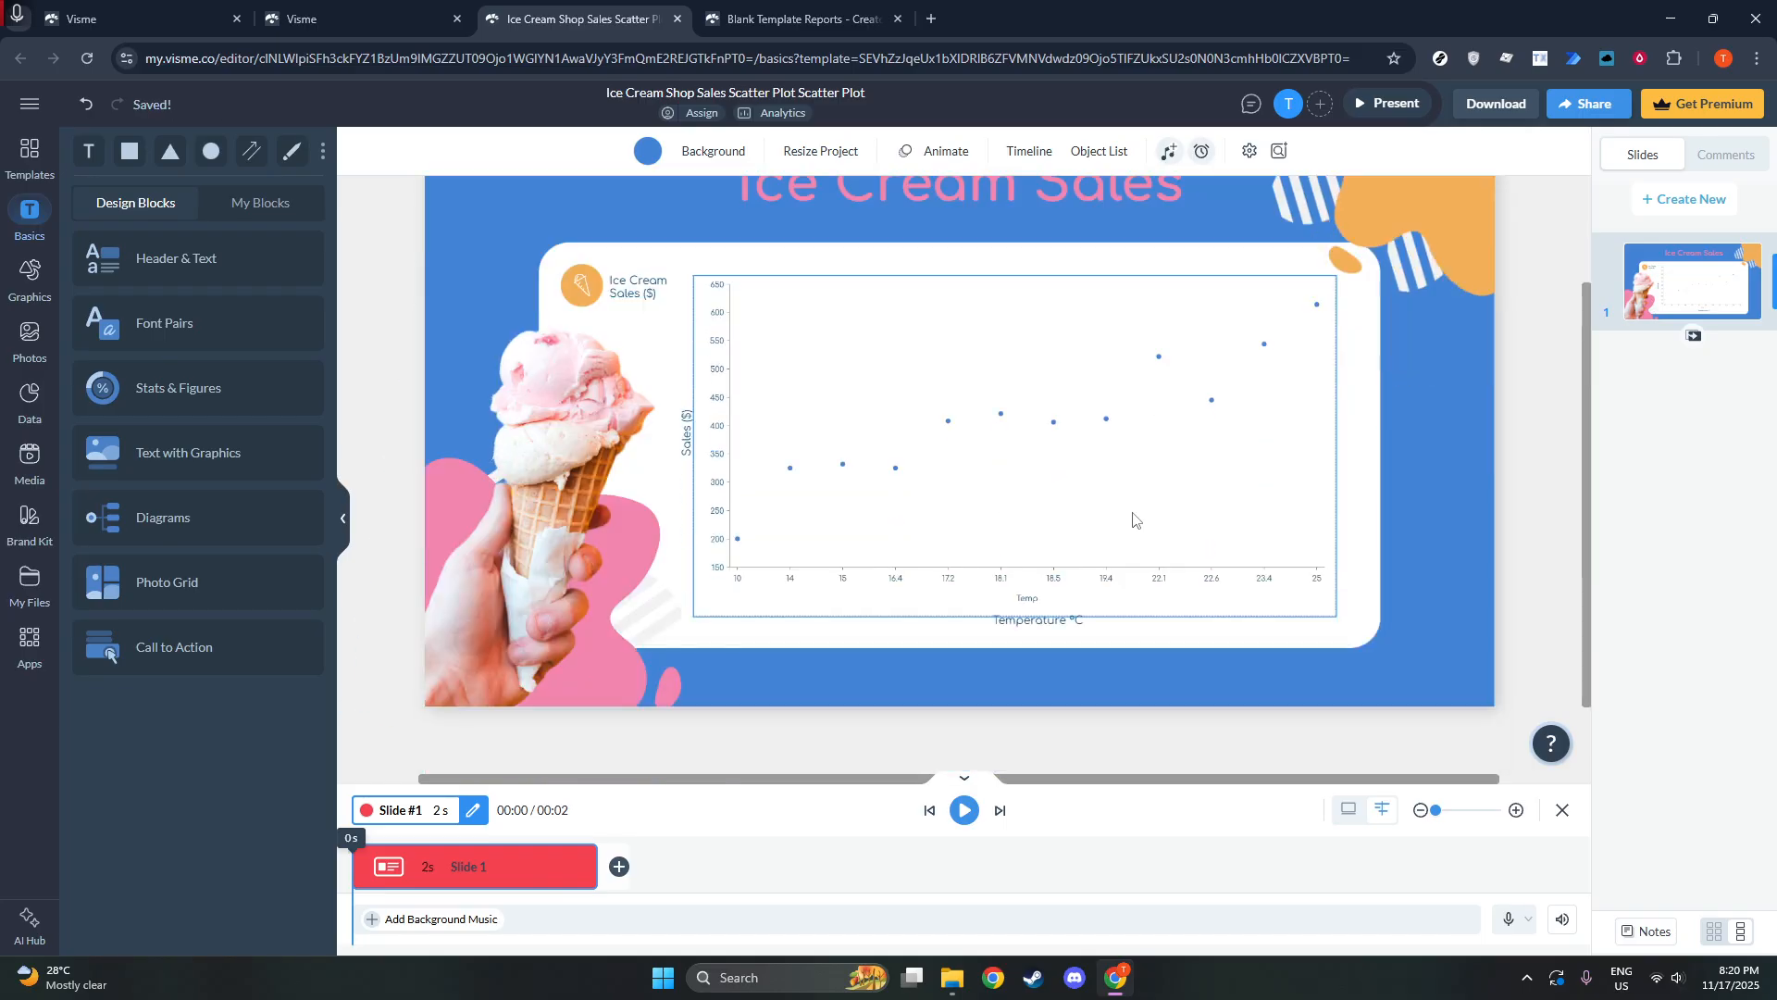
scroll(1133, 518, up, 1)
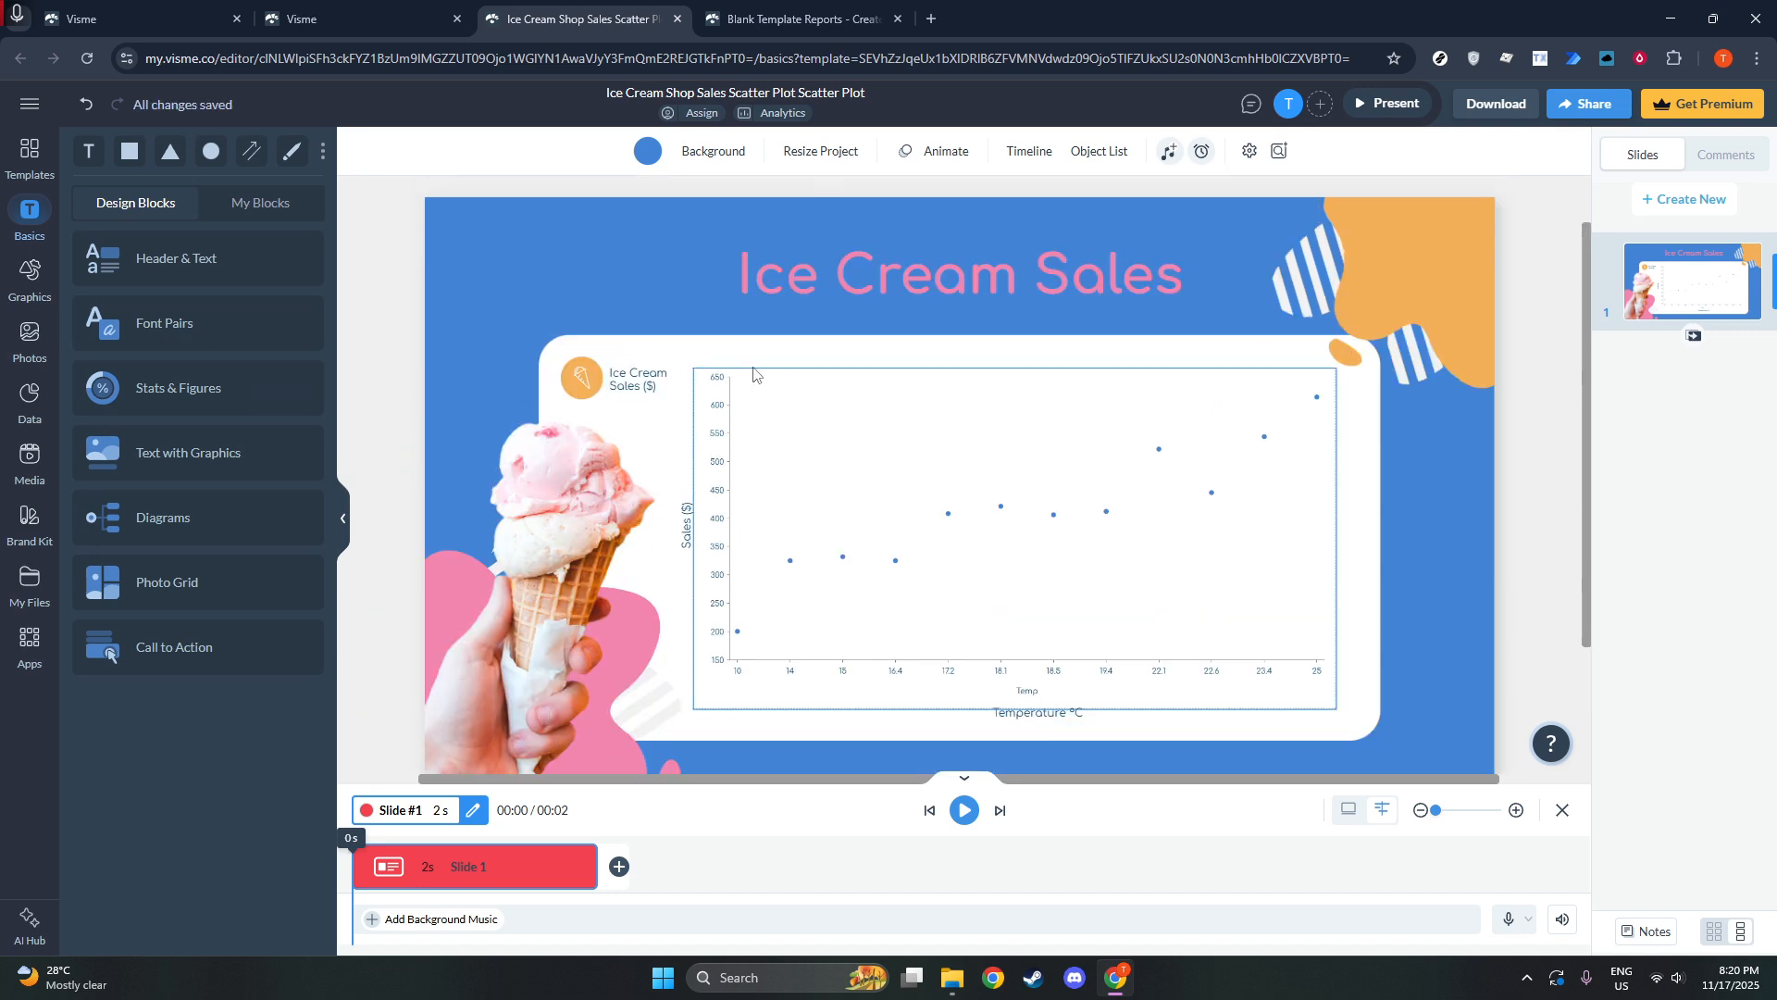
click(767, 343)
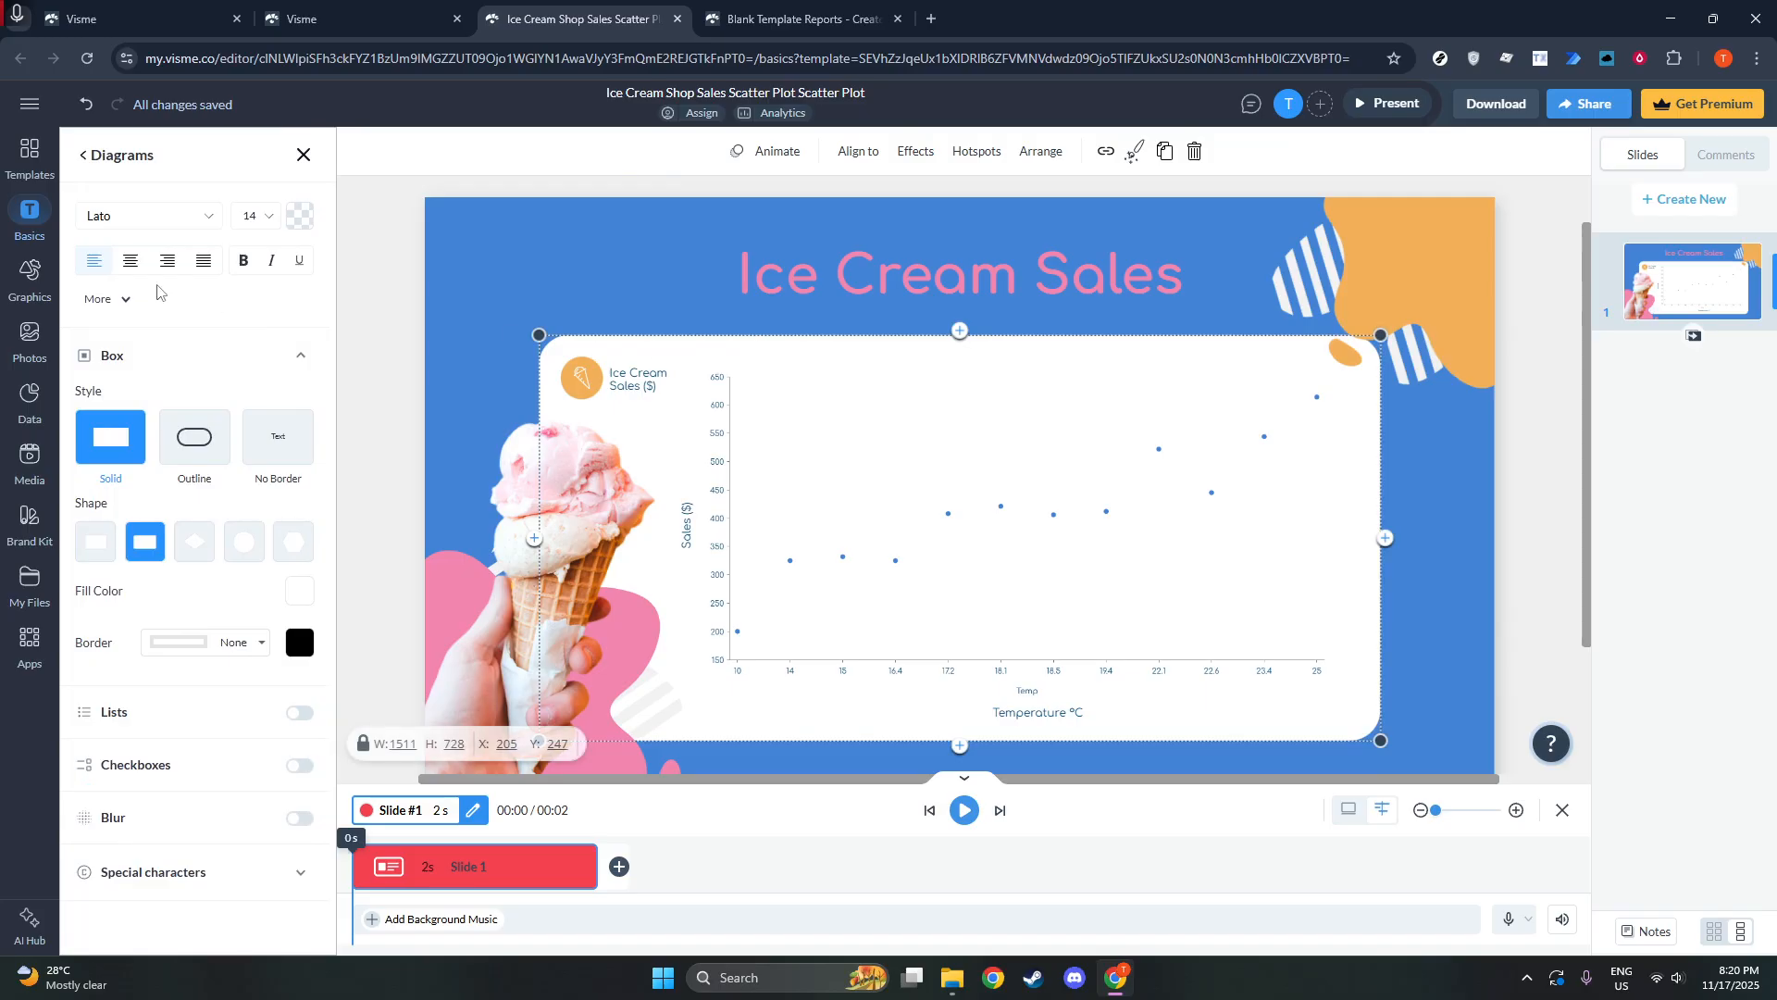
click(735, 483)
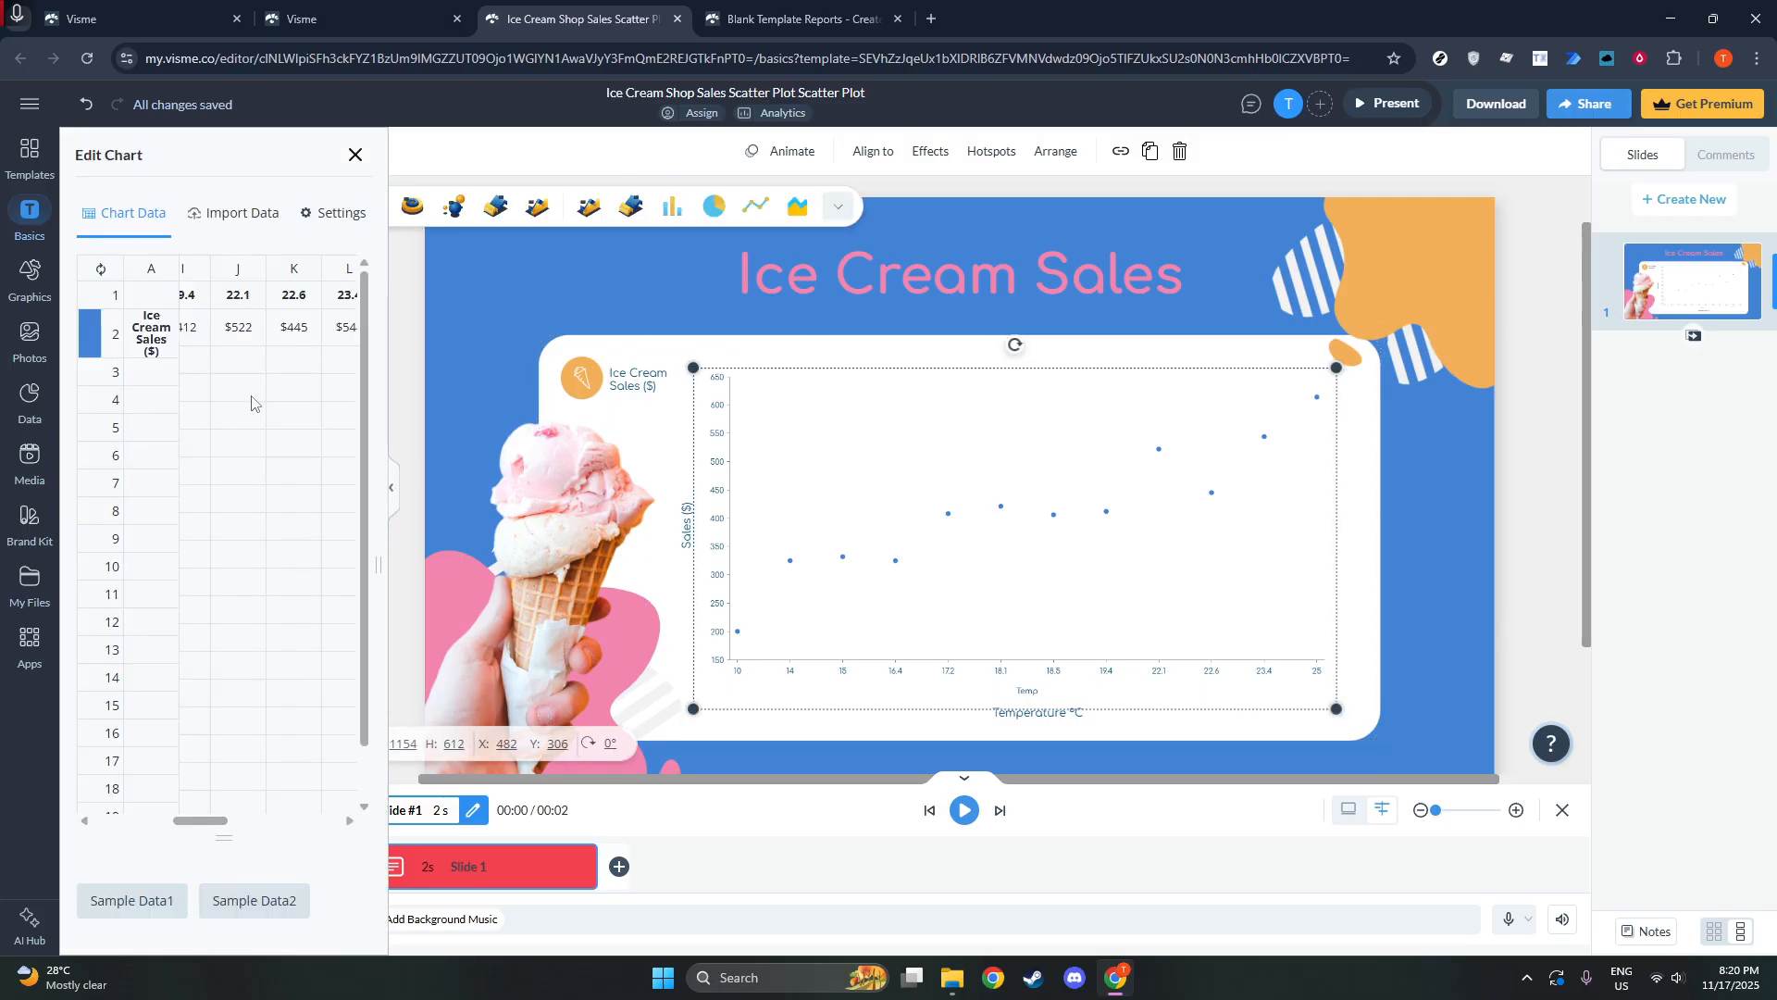